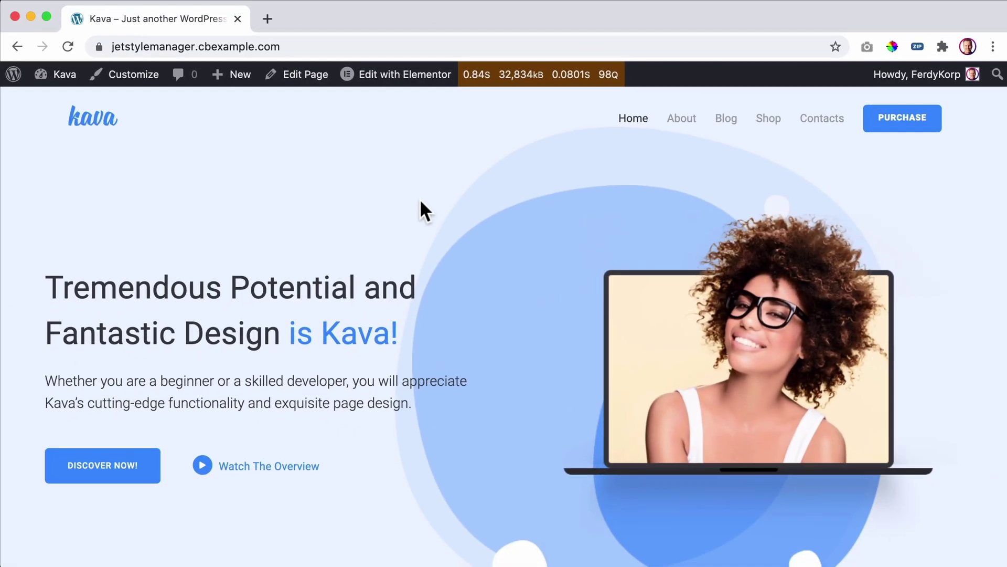
Step: Open ferdykorp.com in a new browser tab
{"action": "scroll", "coordinate": [420, 198], "scroll_direction": "down", "scroll_amount": 8}
{"action": "scroll", "coordinate": [420, 201], "scroll_direction": "down", "scroll_amount": 5}
{"action": "scroll", "coordinate": [420, 201], "scroll_direction": "down", "scroll_amount": 10}
{"action": "scroll", "coordinate": [420, 201], "scroll_direction": "down", "scroll_amount": 3}
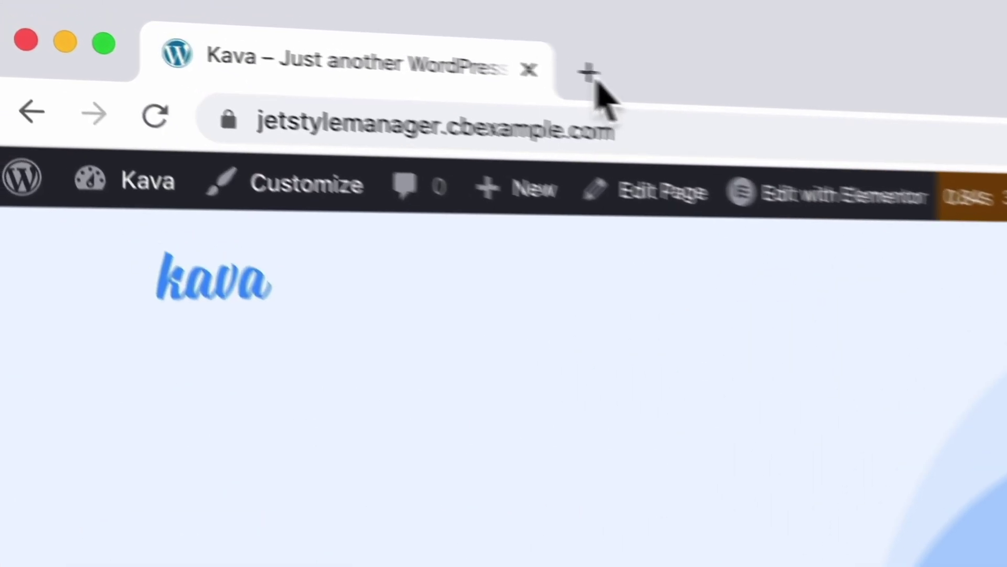
{"action": "left_click", "coordinate": [268, 18]}
{"action": "type", "text": "ferdyko"}
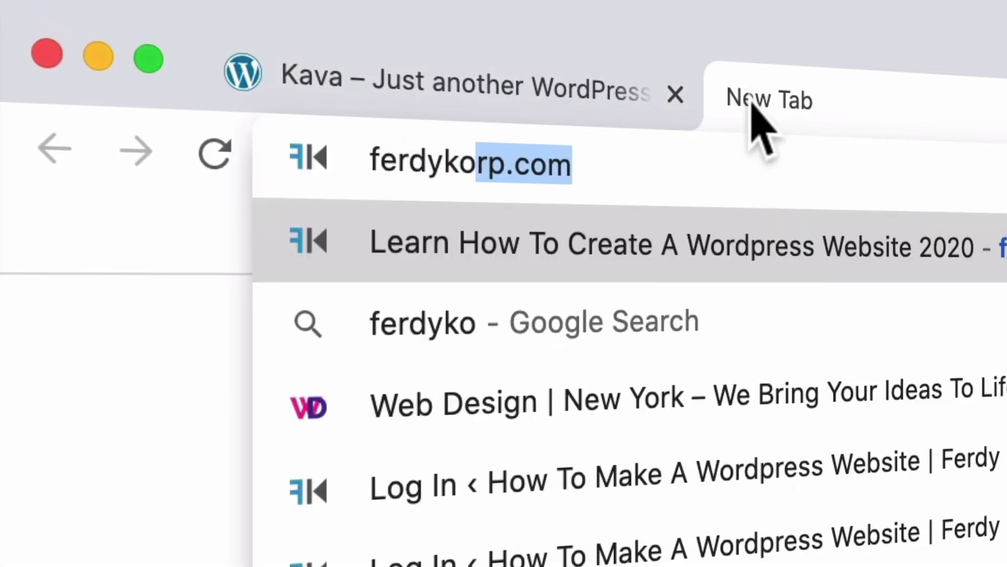
{"action": "type", "text": "rp.c"}
{"action": "key", "text": "Return"}
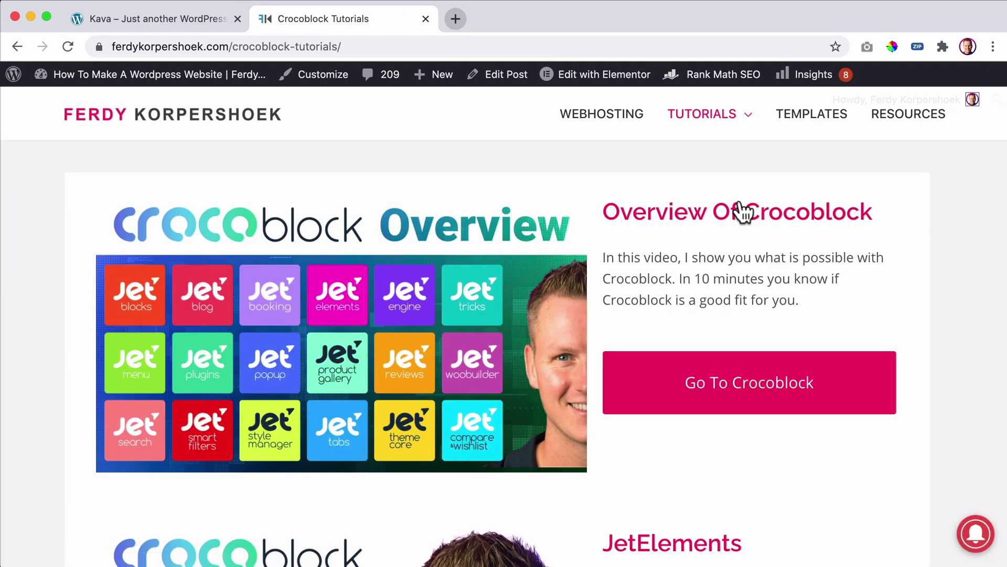
Step: Search the page for 'style' and jump to the JetStyleManager entry
{"action": "scroll", "coordinate": [793, 210], "scroll_direction": "down", "scroll_amount": 3}
{"action": "scroll", "coordinate": [792, 212], "scroll_direction": "down", "scroll_amount": 3}
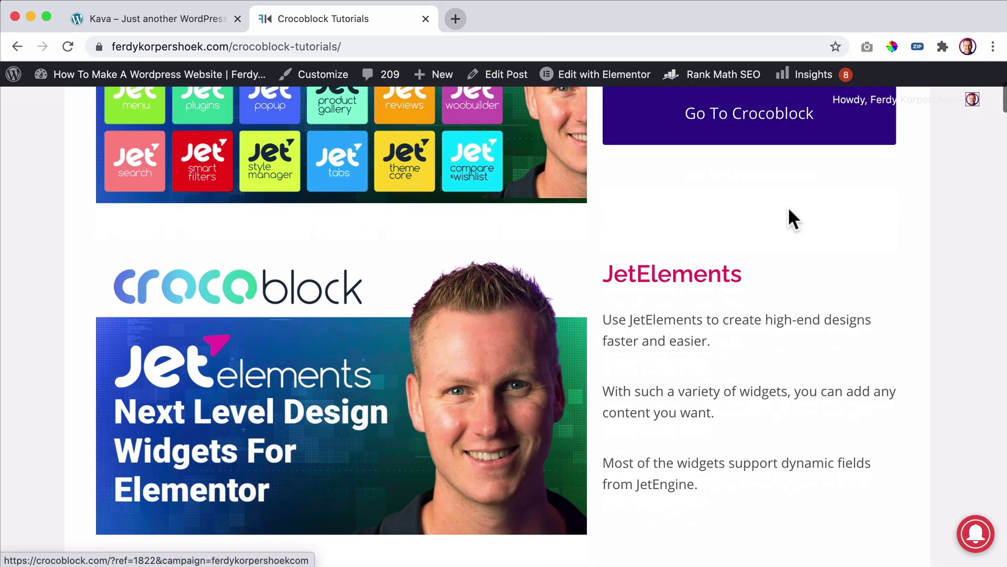
{"action": "scroll", "coordinate": [791, 218], "scroll_direction": "down", "scroll_amount": 4}
{"action": "key", "text": "super+f"}
{"action": "type", "text": "sty"}
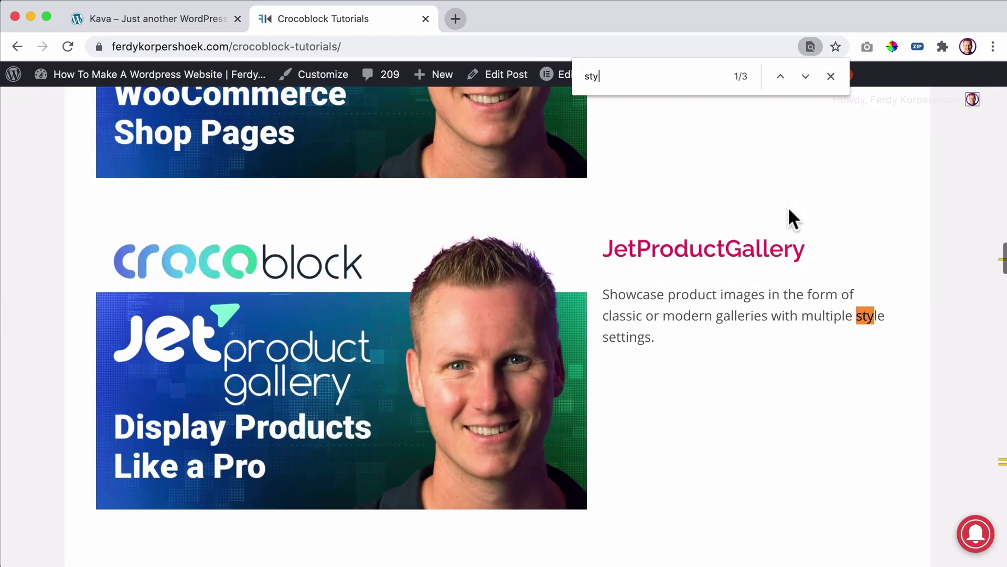
{"action": "type", "text": "le"}
{"action": "scroll", "coordinate": [784, 284], "scroll_direction": "down", "scroll_amount": 1}
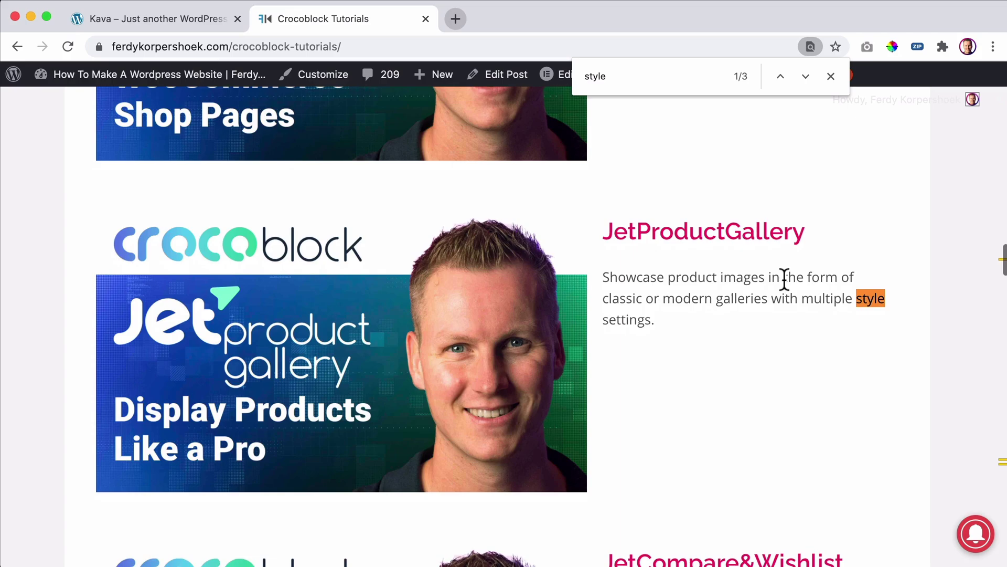
{"action": "key", "text": "Return"}
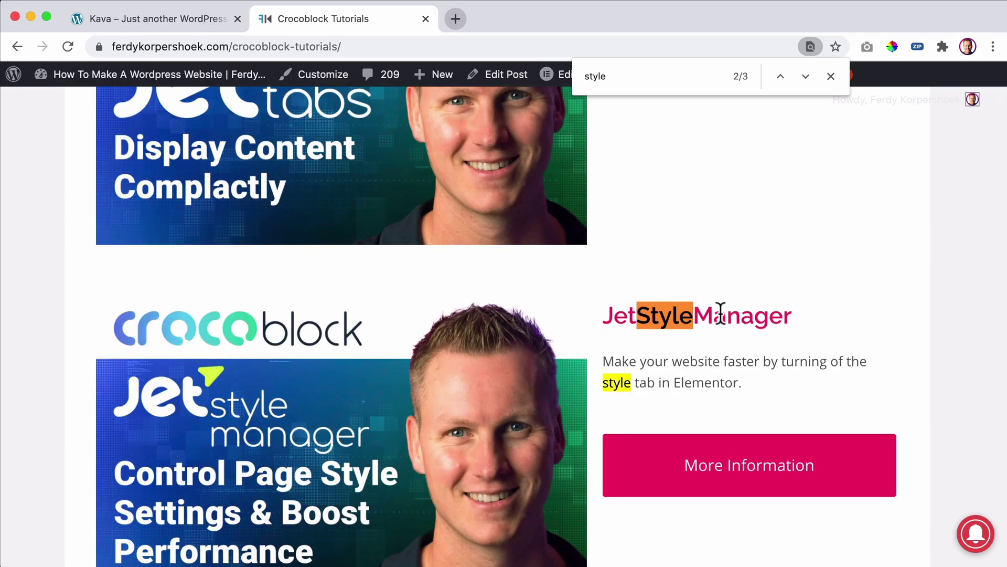
{"action": "scroll", "coordinate": [721, 314], "scroll_direction": "down", "scroll_amount": 3}
{"action": "scroll", "coordinate": [782, 320], "scroll_direction": "down", "scroll_amount": 2}
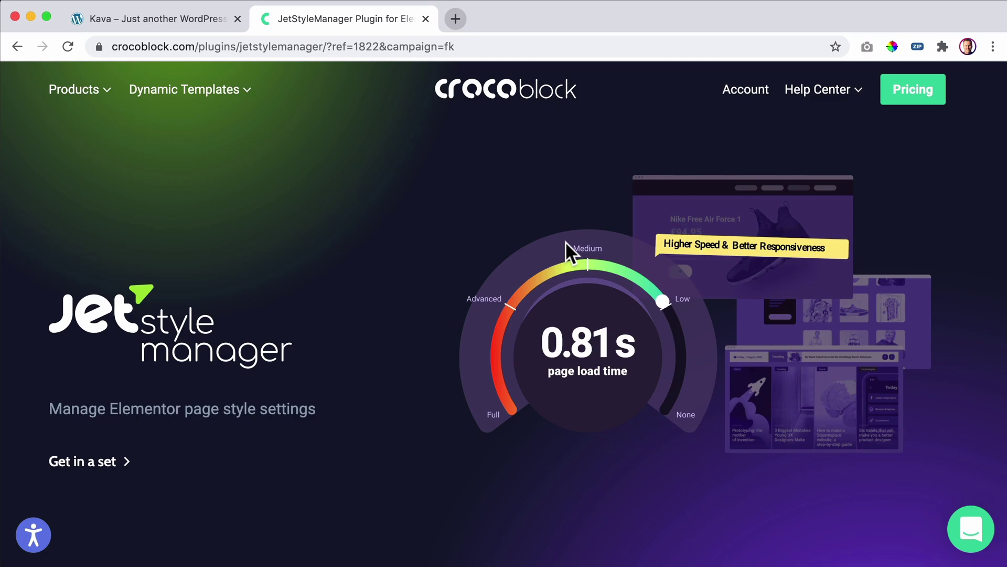
Step: Scroll through the crocoblock.com JetStyleManager page and back up to the top
{"action": "scroll", "coordinate": [583, 187], "scroll_direction": "down", "scroll_amount": 6}
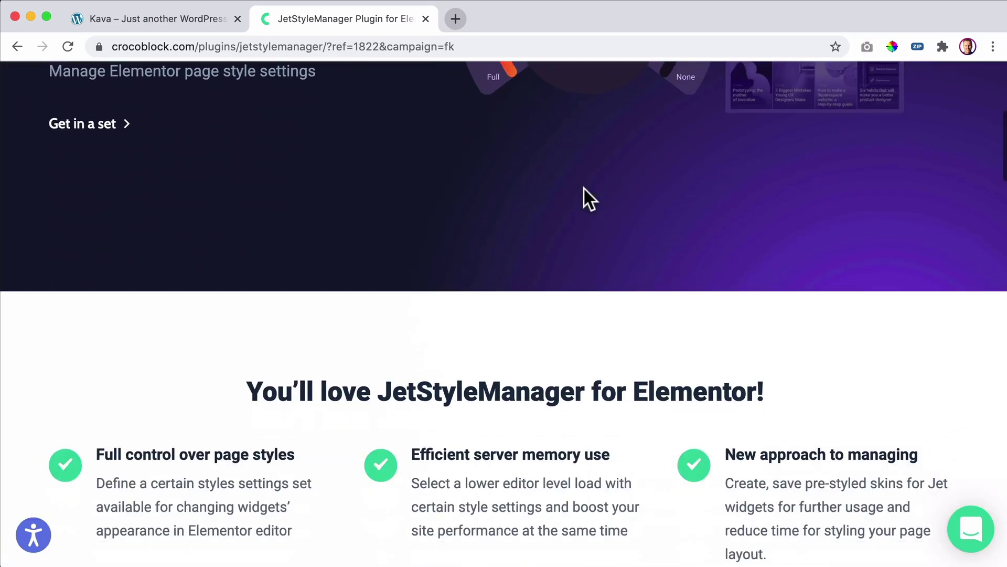
{"action": "scroll", "coordinate": [583, 187], "scroll_direction": "down", "scroll_amount": 5}
{"action": "scroll", "coordinate": [583, 186], "scroll_direction": "down", "scroll_amount": 5}
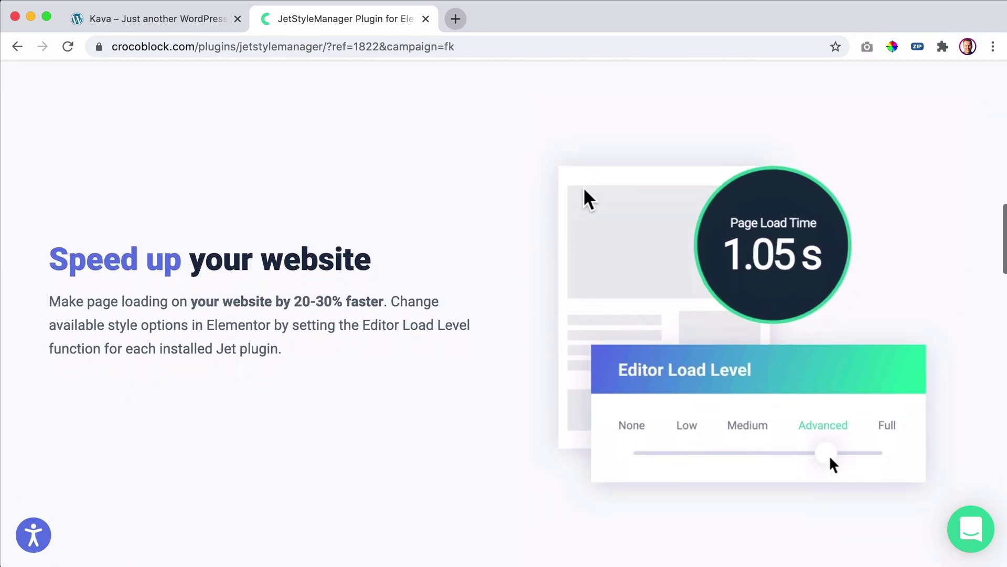
{"action": "scroll", "coordinate": [584, 189], "scroll_direction": "down", "scroll_amount": 2}
{"action": "scroll", "coordinate": [584, 189], "scroll_direction": "down", "scroll_amount": 4}
{"action": "scroll", "coordinate": [584, 188], "scroll_direction": "down", "scroll_amount": 5}
{"action": "scroll", "coordinate": [584, 189], "scroll_direction": "down", "scroll_amount": 2}
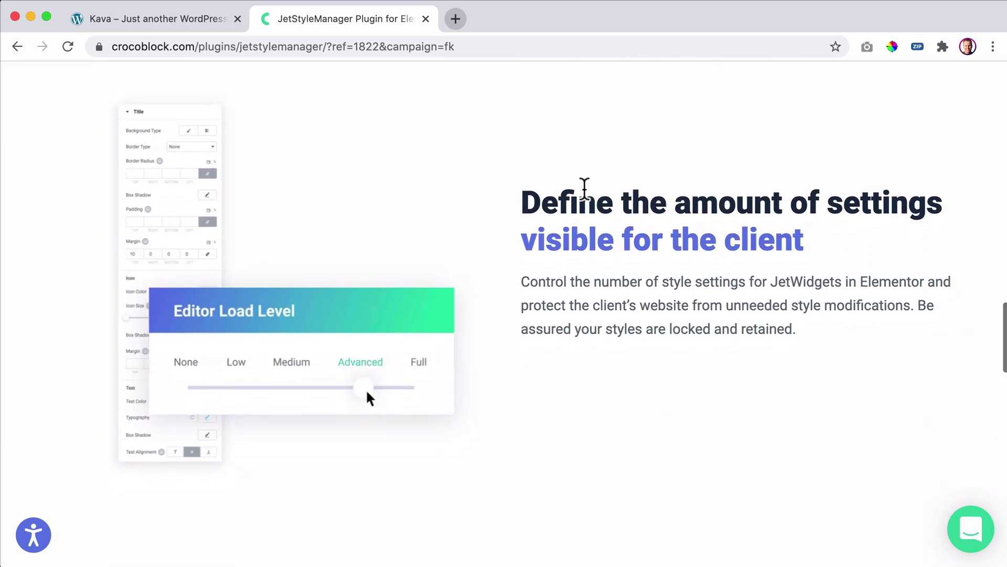
{"action": "scroll", "coordinate": [584, 189], "scroll_direction": "down", "scroll_amount": 4}
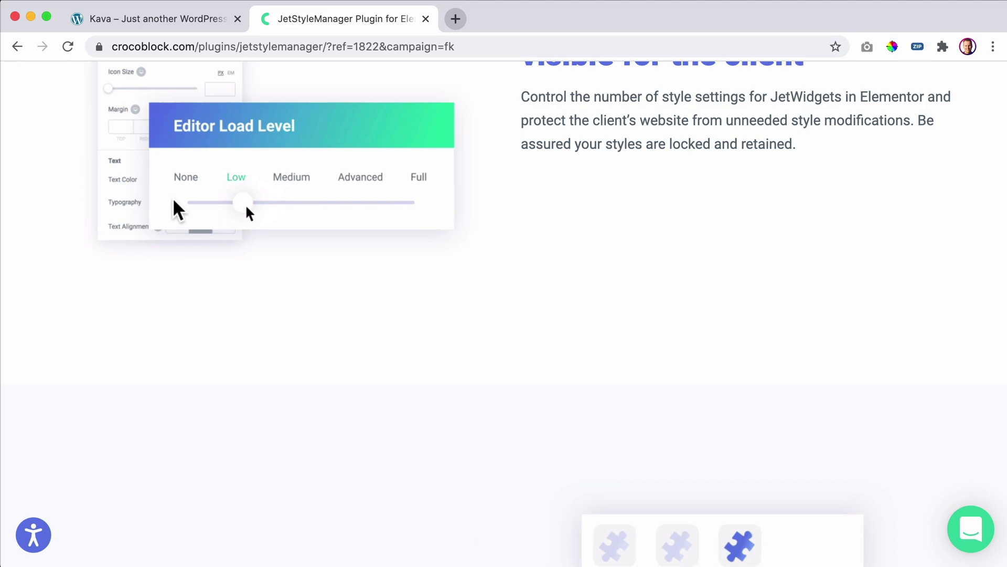
{"action": "scroll", "coordinate": [584, 189], "scroll_direction": "up", "scroll_amount": 3}
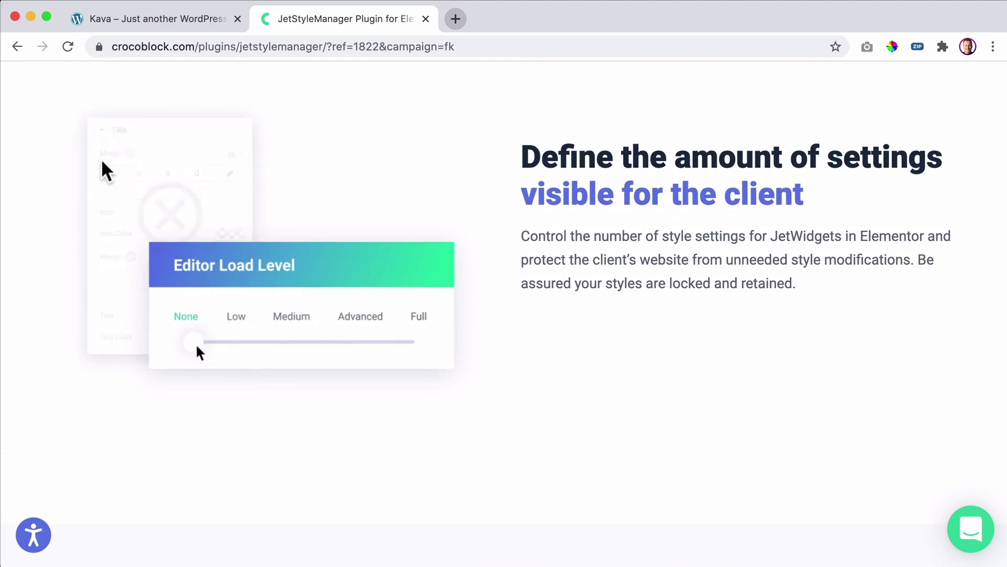
{"action": "scroll", "coordinate": [527, 191], "scroll_direction": "down", "scroll_amount": 1}
{"action": "scroll", "coordinate": [526, 194], "scroll_direction": "down", "scroll_amount": 8}
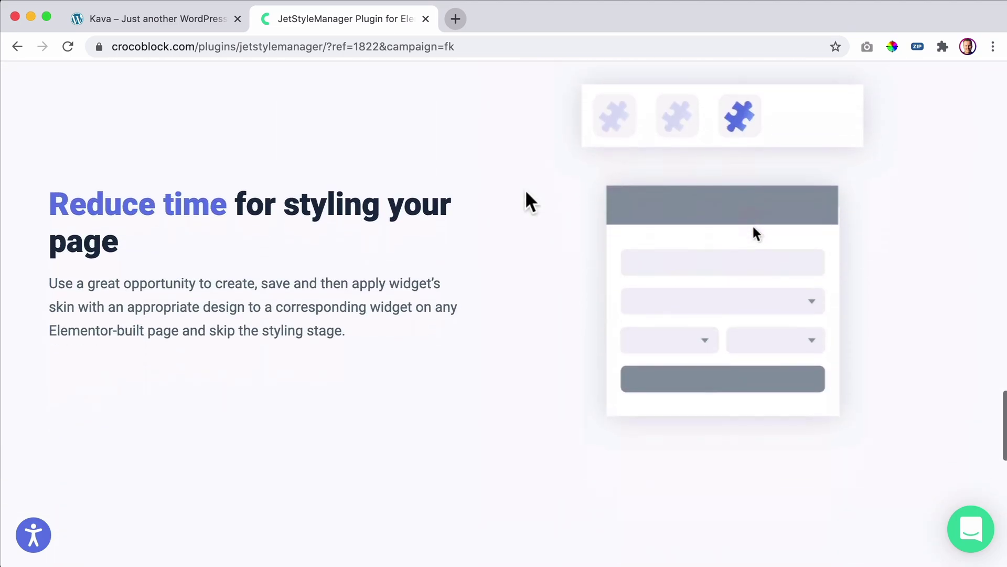
{"action": "scroll", "coordinate": [526, 192], "scroll_direction": "down", "scroll_amount": 2}
{"action": "scroll", "coordinate": [526, 192], "scroll_direction": "down", "scroll_amount": 10}
{"action": "scroll", "coordinate": [533, 194], "scroll_direction": "up", "scroll_amount": 20}
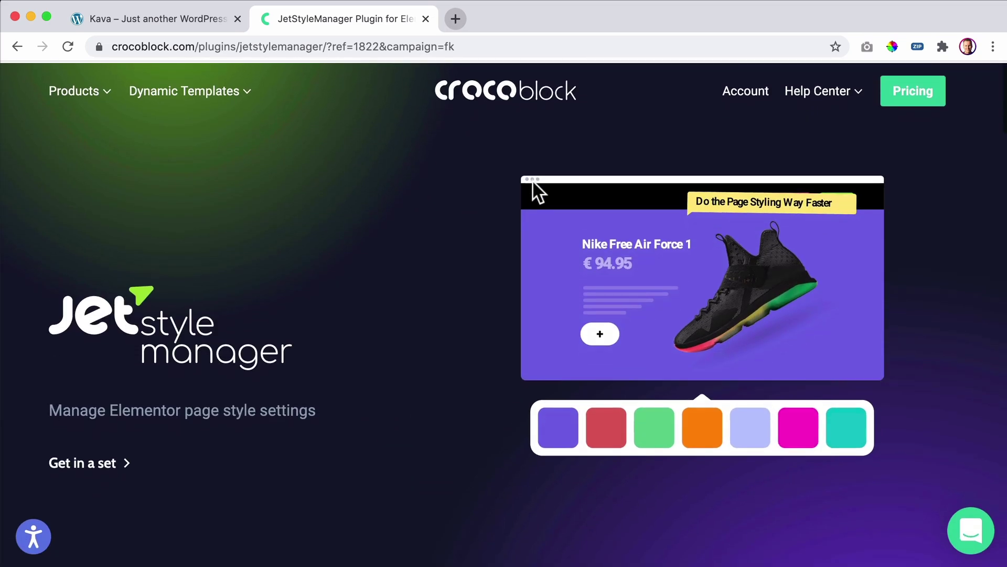
{"action": "scroll", "coordinate": [533, 183], "scroll_direction": "down", "scroll_amount": 3}
{"action": "scroll", "coordinate": [525, 187], "scroll_direction": "down", "scroll_amount": 3}
{"action": "scroll", "coordinate": [472, 189], "scroll_direction": "up", "scroll_amount": 2}
{"action": "scroll", "coordinate": [461, 191], "scroll_direction": "up", "scroll_amount": 3}
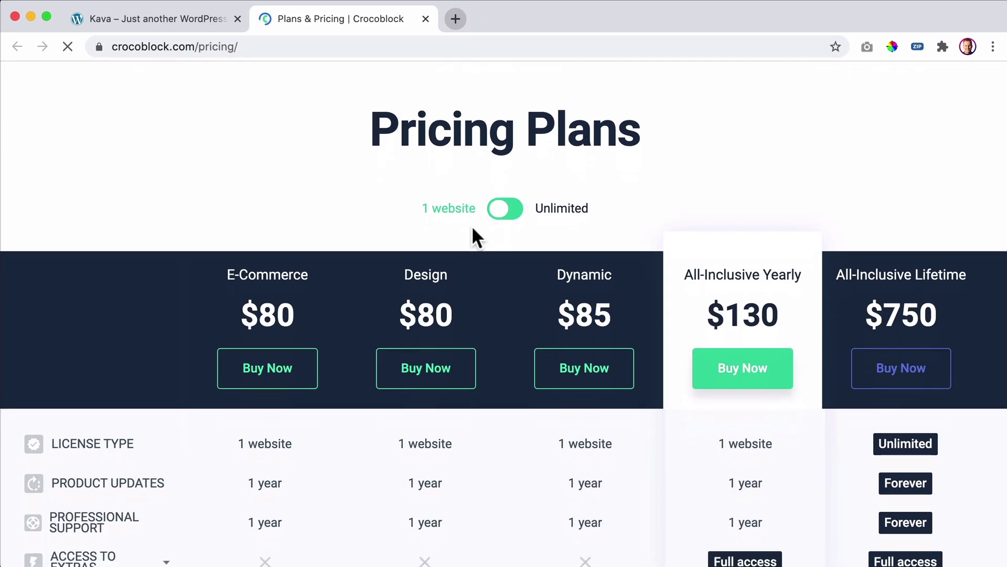
Step: Browse Crocoblock's Plans & Pricing and show the unlimited-website license prices
{"action": "scroll", "coordinate": [378, 283], "scroll_direction": "down", "scroll_amount": 2}
{"action": "scroll", "coordinate": [325, 276], "scroll_direction": "down", "scroll_amount": 5}
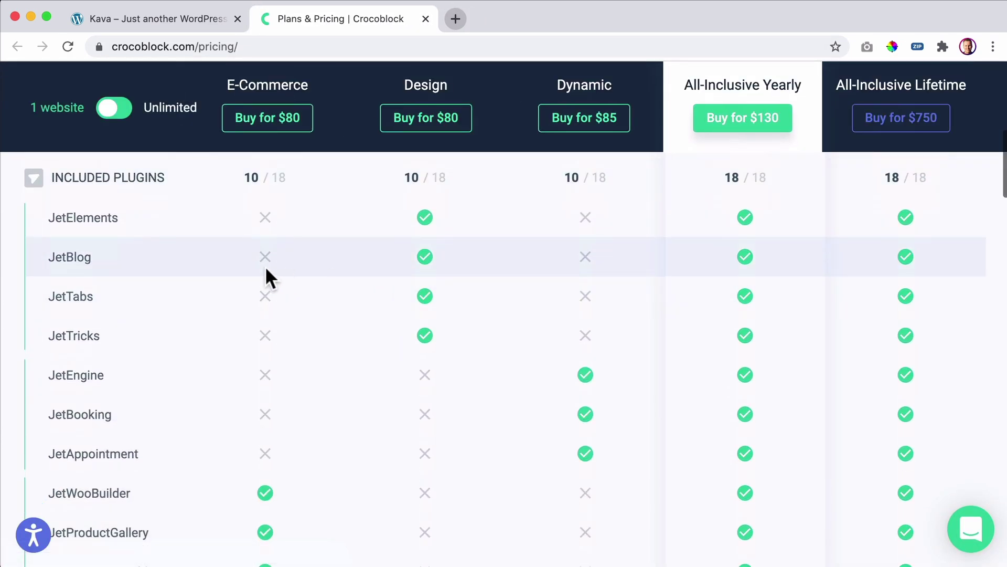
{"action": "scroll", "coordinate": [153, 360], "scroll_direction": "down", "scroll_amount": 6}
{"action": "scroll", "coordinate": [155, 341], "scroll_direction": "up", "scroll_amount": 1}
{"action": "scroll", "coordinate": [115, 378], "scroll_direction": "up", "scroll_amount": 1}
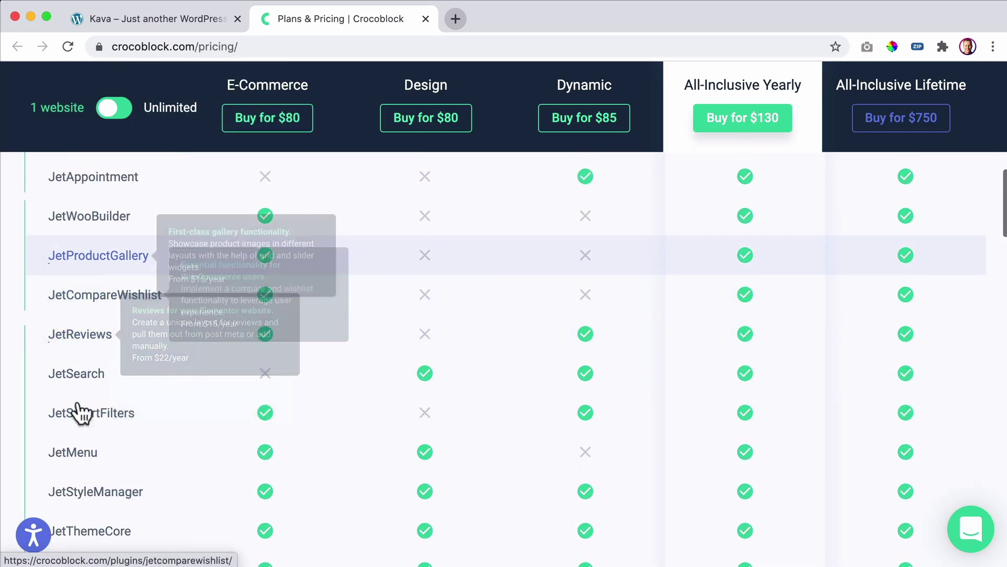
{"action": "scroll", "coordinate": [105, 435], "scroll_direction": "down", "scroll_amount": 2}
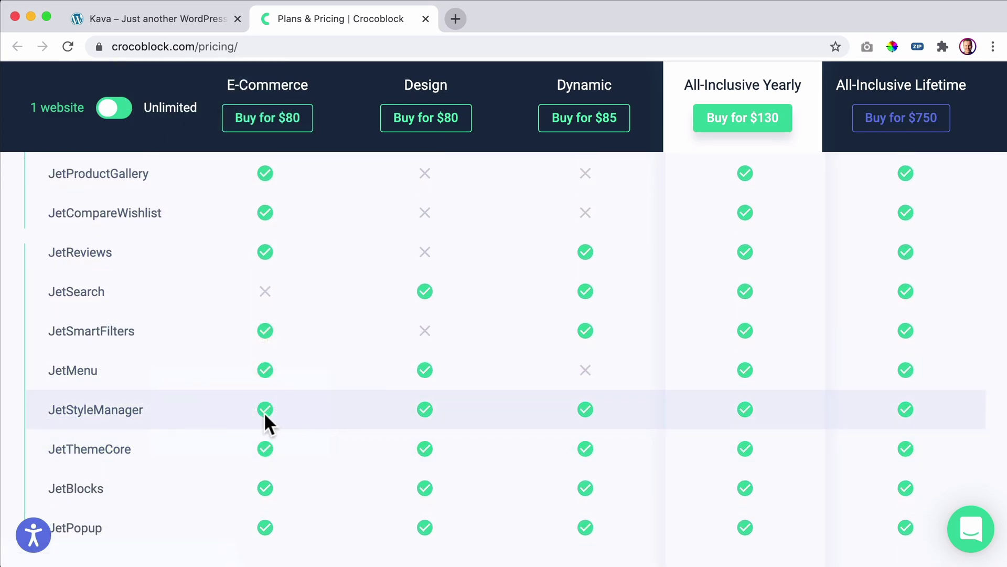
{"action": "scroll", "coordinate": [872, 405], "scroll_direction": "up", "scroll_amount": 5}
{"action": "scroll", "coordinate": [872, 398], "scroll_direction": "up", "scroll_amount": 10}
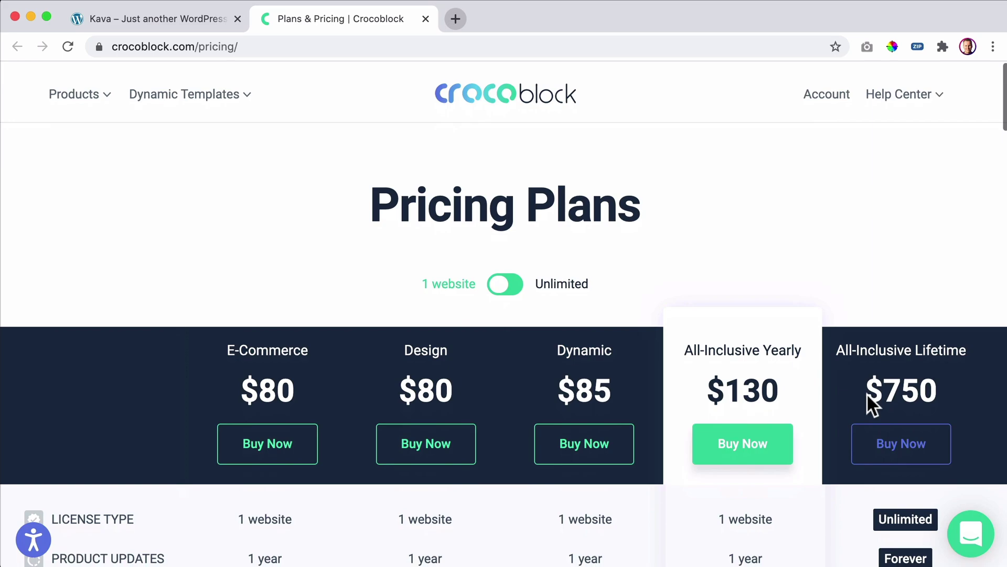
{"action": "scroll", "coordinate": [840, 391], "scroll_direction": "down", "scroll_amount": 1}
{"action": "scroll", "coordinate": [802, 387], "scroll_direction": "down", "scroll_amount": 3}
{"action": "scroll", "coordinate": [802, 384], "scroll_direction": "down", "scroll_amount": 1}
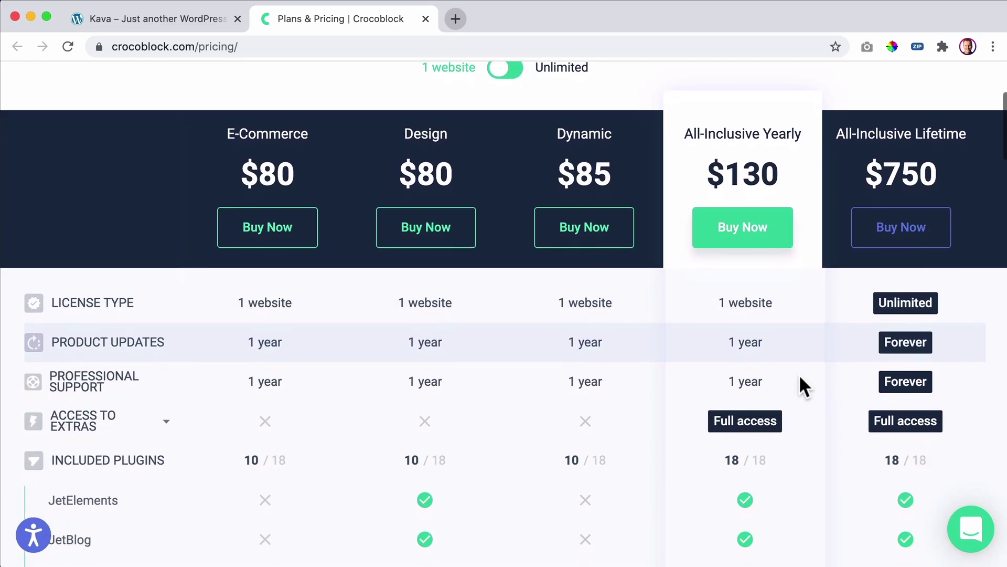
{"action": "scroll", "coordinate": [803, 385], "scroll_direction": "up", "scroll_amount": 1}
{"action": "left_click", "coordinate": [513, 101]}
{"action": "scroll", "coordinate": [798, 168], "scroll_direction": "down", "scroll_amount": 2}
{"action": "scroll", "coordinate": [795, 159], "scroll_direction": "up", "scroll_amount": 3}
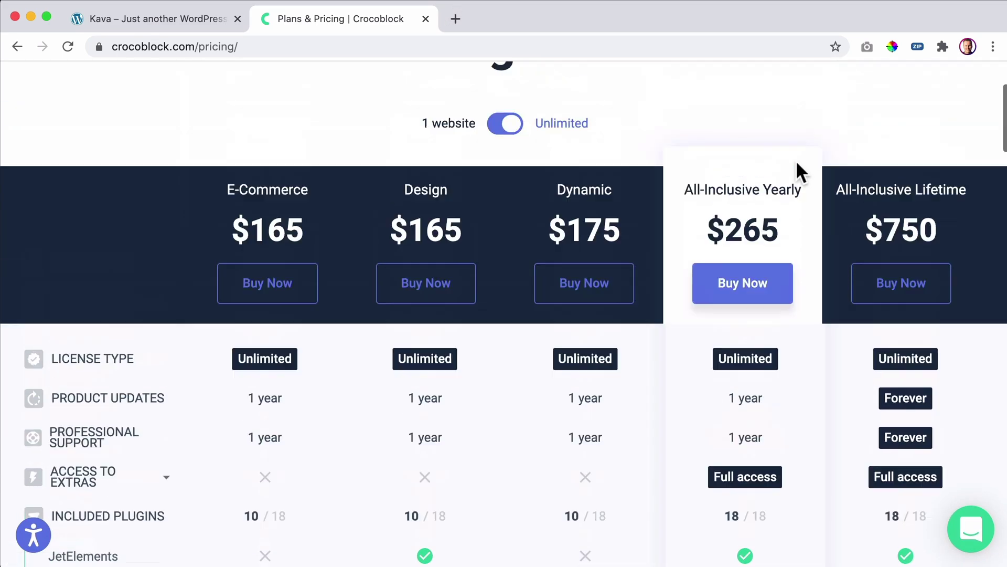
{"action": "scroll", "coordinate": [801, 121], "scroll_direction": "up", "scroll_amount": 4}
Step: Download JetStyleManager 1.1.2 from the Crocoblock account, then return to the Kava dashboard
{"action": "left_click", "coordinate": [826, 92]}
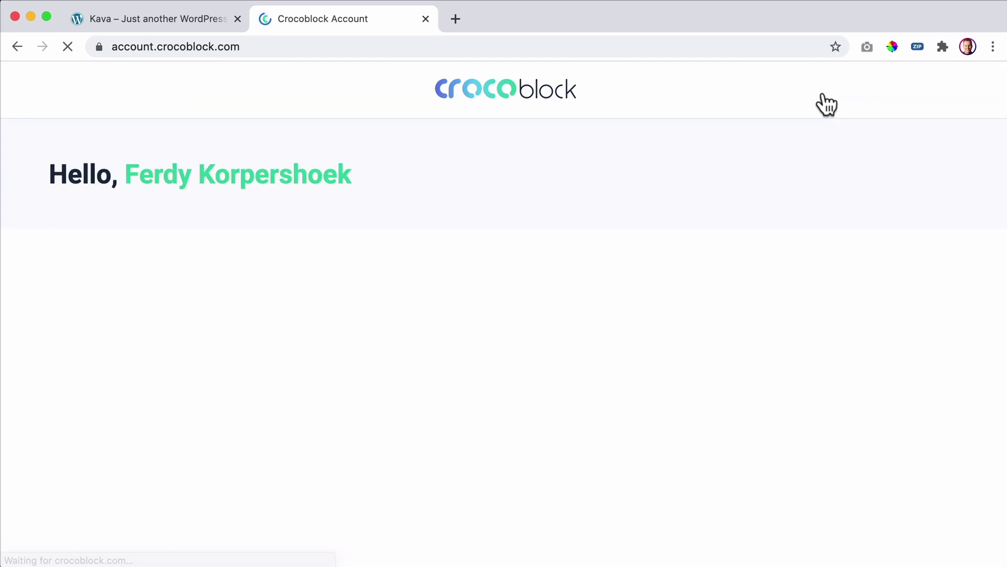
{"action": "scroll", "coordinate": [269, 184], "scroll_direction": "down", "scroll_amount": 3}
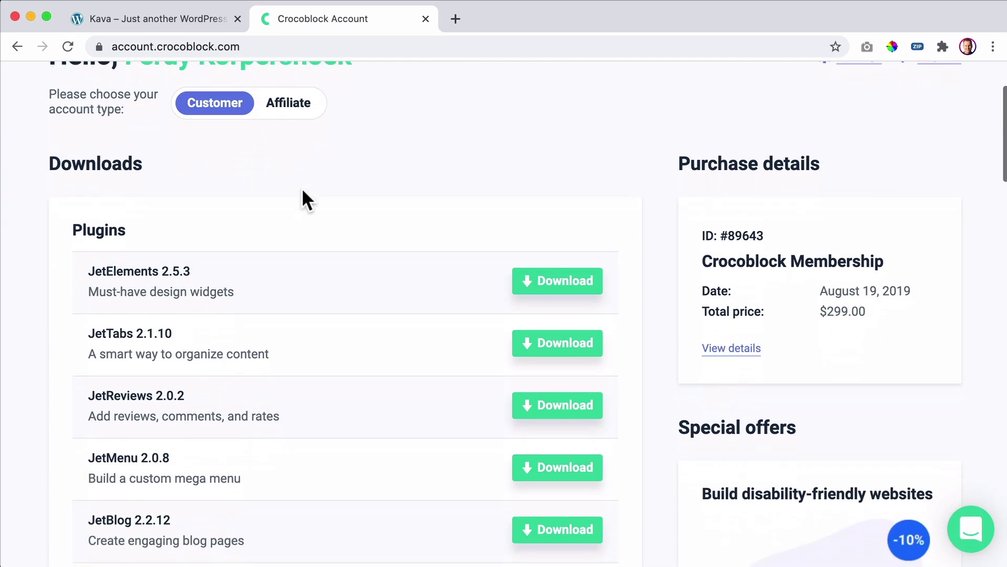
{"action": "scroll", "coordinate": [306, 198], "scroll_direction": "down", "scroll_amount": 2}
{"action": "scroll", "coordinate": [310, 198], "scroll_direction": "down", "scroll_amount": 2}
{"action": "key", "text": "super+f"}
{"action": "type", "text": "sty"}
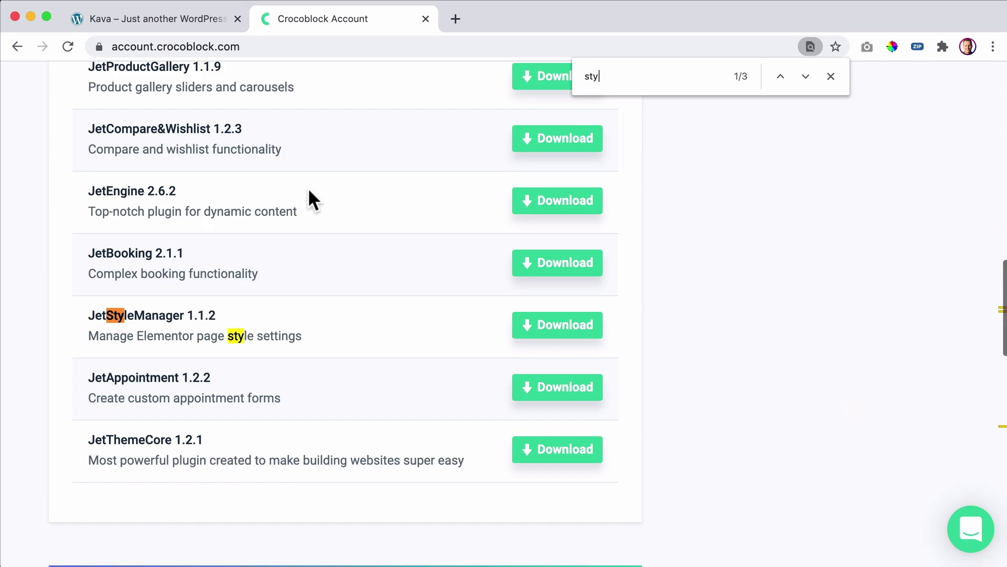
{"action": "type", "text": "le"}
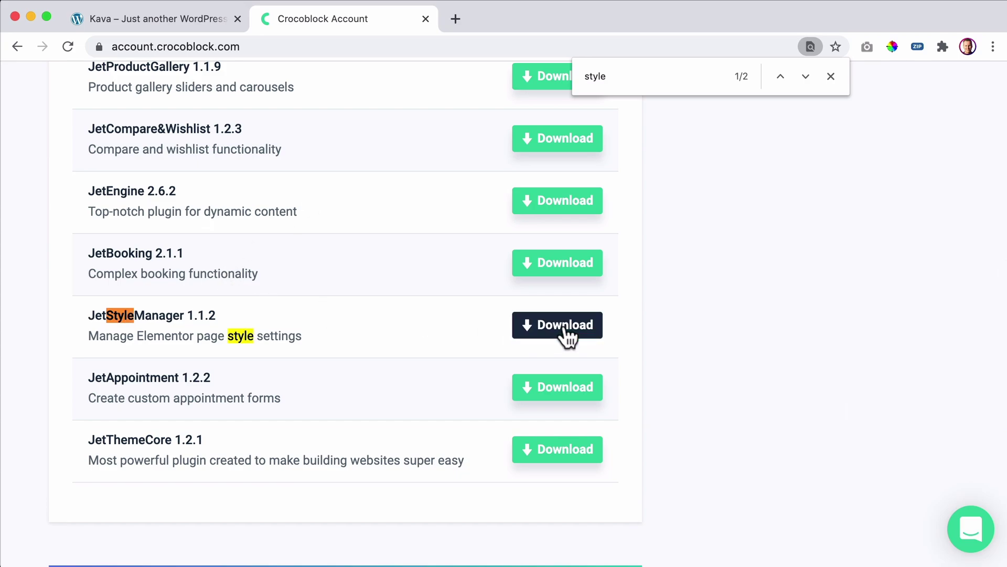
{"action": "left_click", "coordinate": [564, 329]}
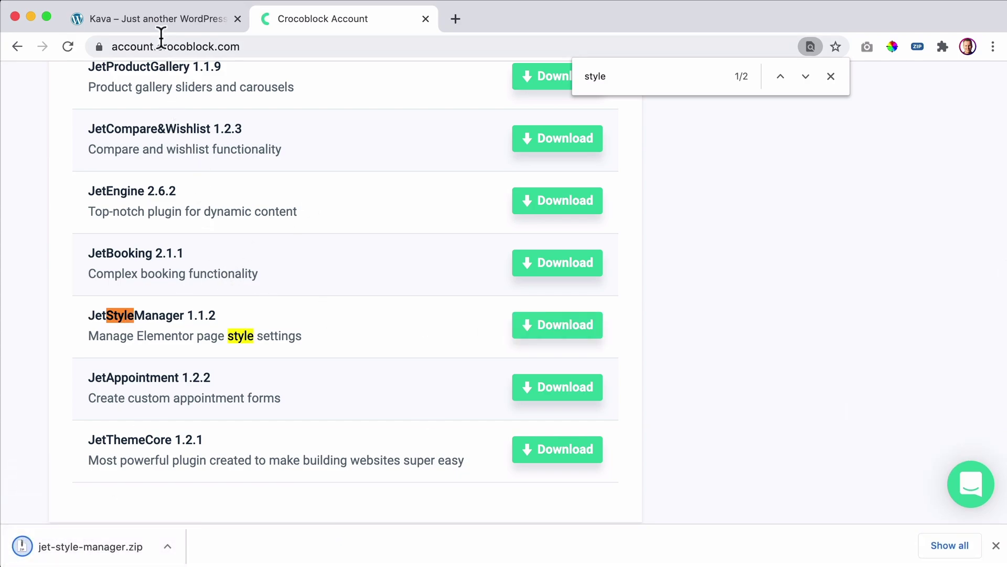
{"action": "left_click", "coordinate": [158, 19]}
{"action": "left_click", "coordinate": [427, 16]}
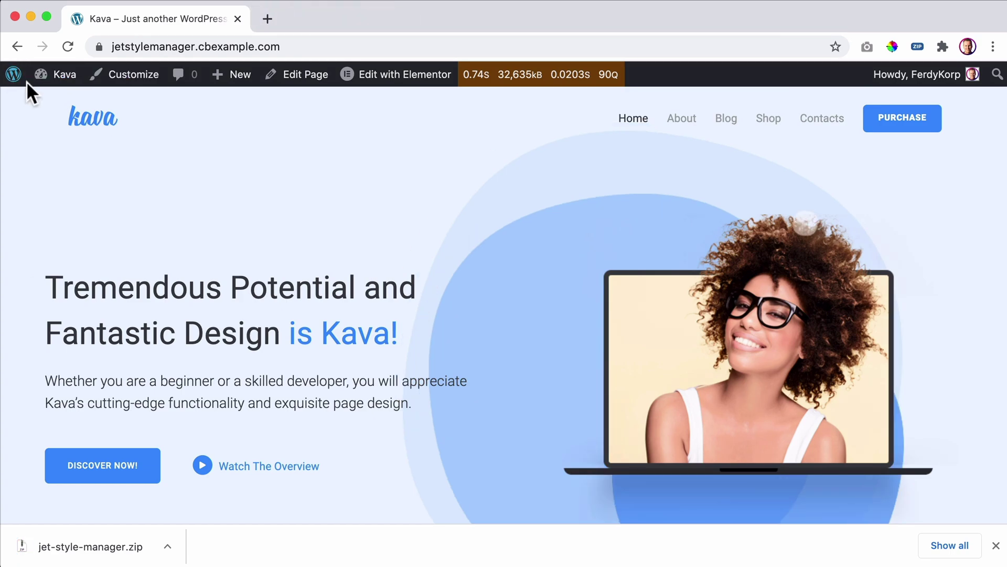
Step: Upload jet-style-manager.zip via Plugins > Add New, install it and activate it
{"action": "left_click", "coordinate": [54, 77]}
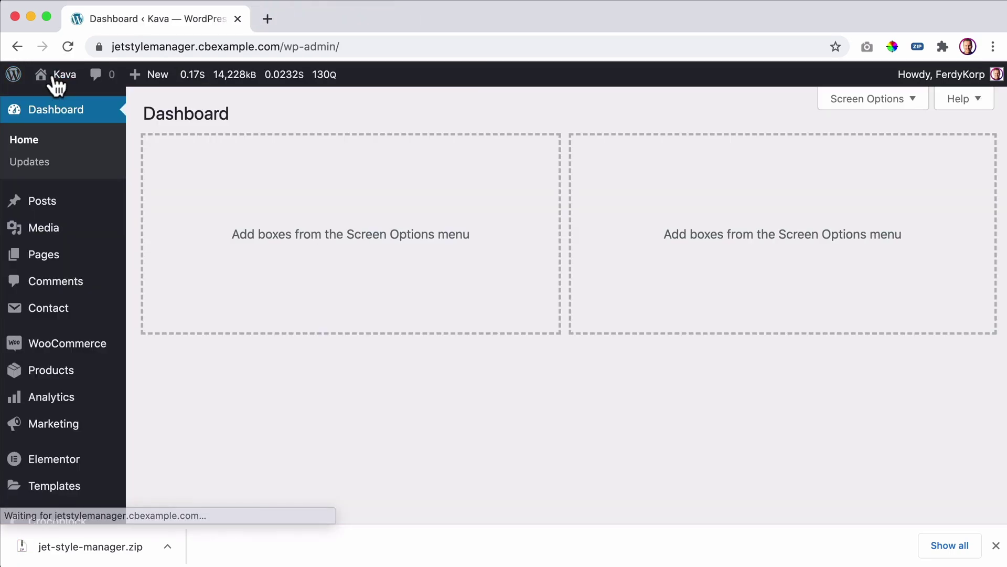
{"action": "scroll", "coordinate": [40, 291], "scroll_direction": "down", "scroll_amount": 3}
{"action": "scroll", "coordinate": [40, 291], "scroll_direction": "down", "scroll_amount": 1}
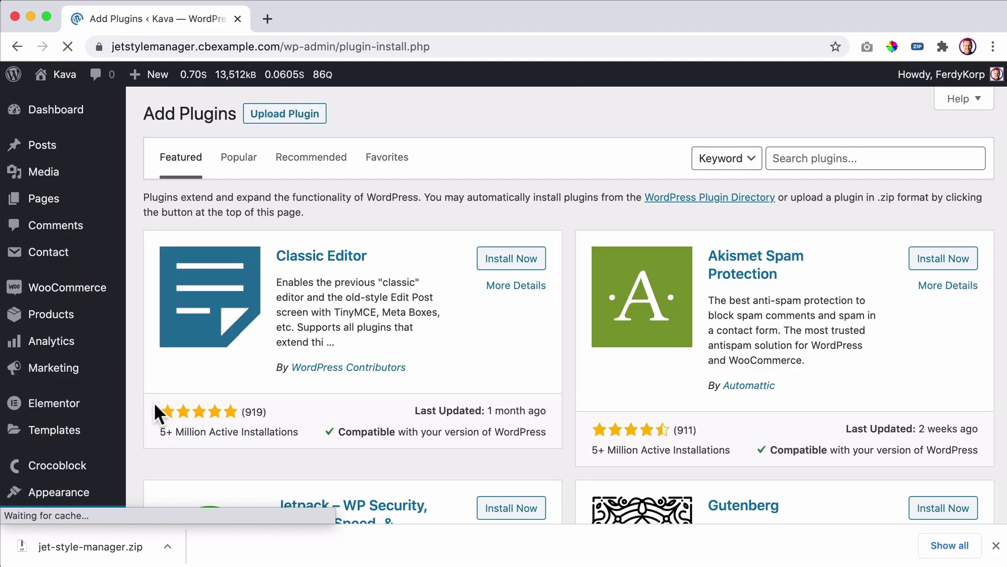
{"action": "left_click", "coordinate": [286, 114]}
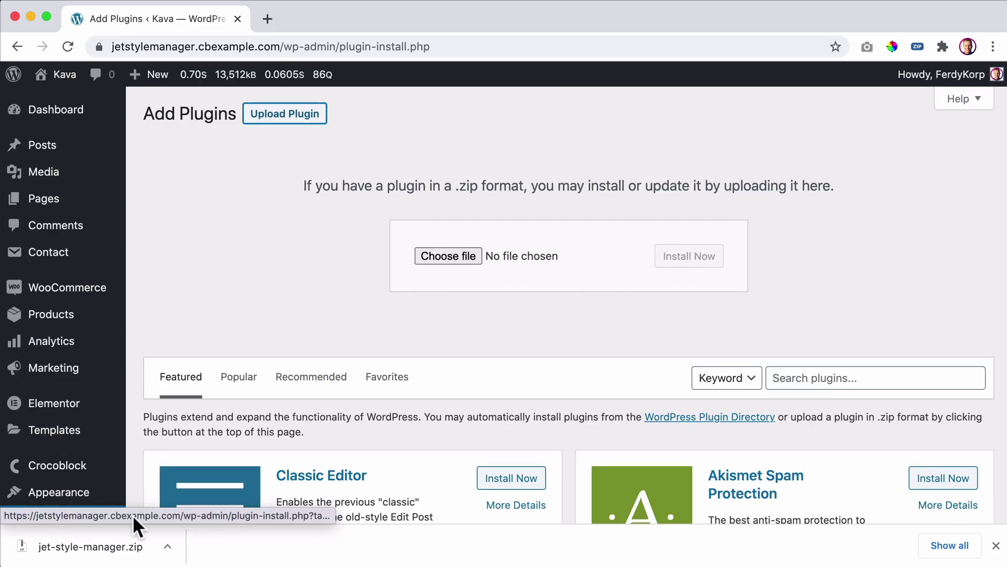
{"action": "left_click_drag", "start_coordinate": [133, 535], "coordinate": [436, 252]}
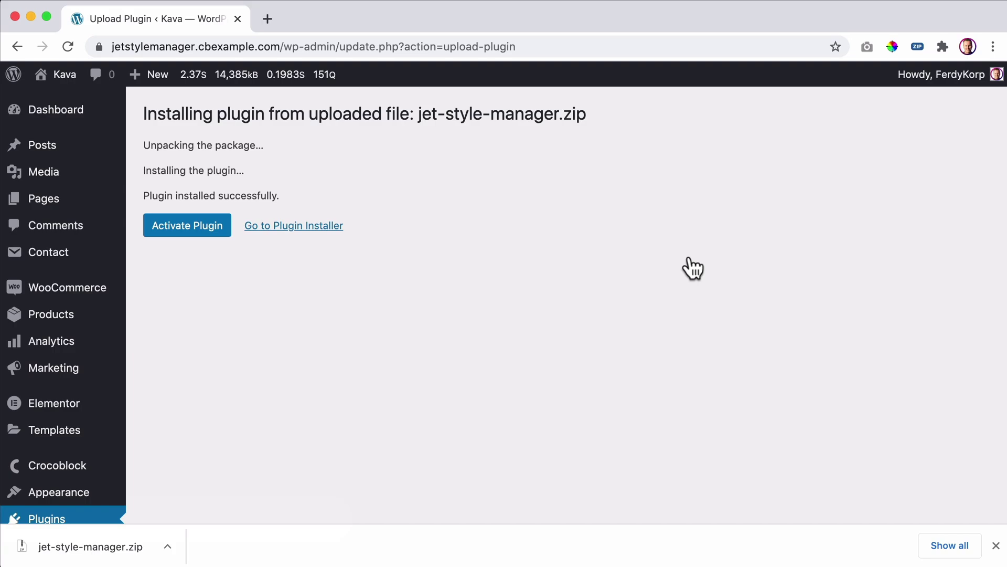
{"action": "left_click", "coordinate": [200, 237]}
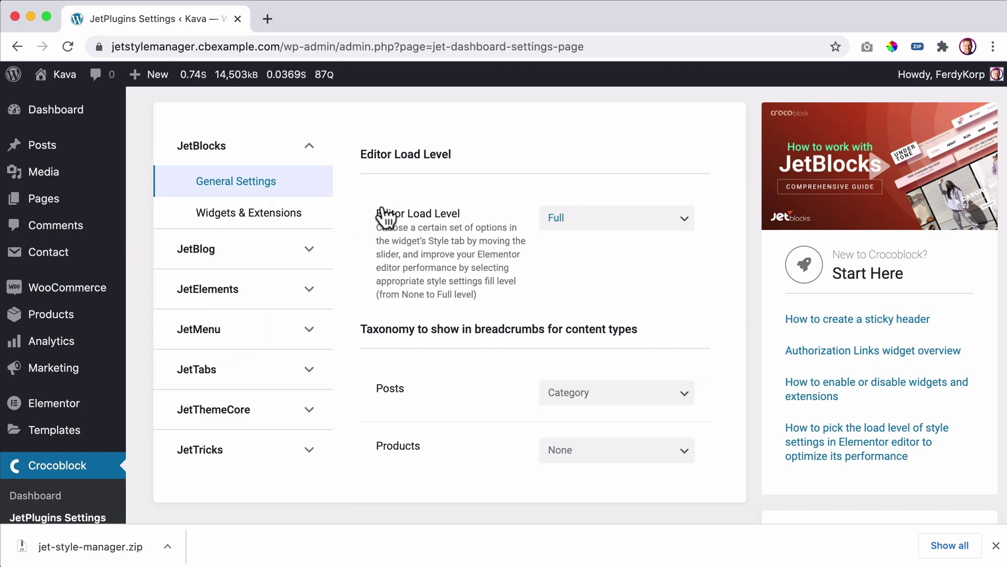
Step: Open the Kava site front end in a new tab and switch to it
{"action": "left_click", "coordinate": [62, 76], "text": "super"}
{"action": "left_click", "coordinate": [329, 15]}
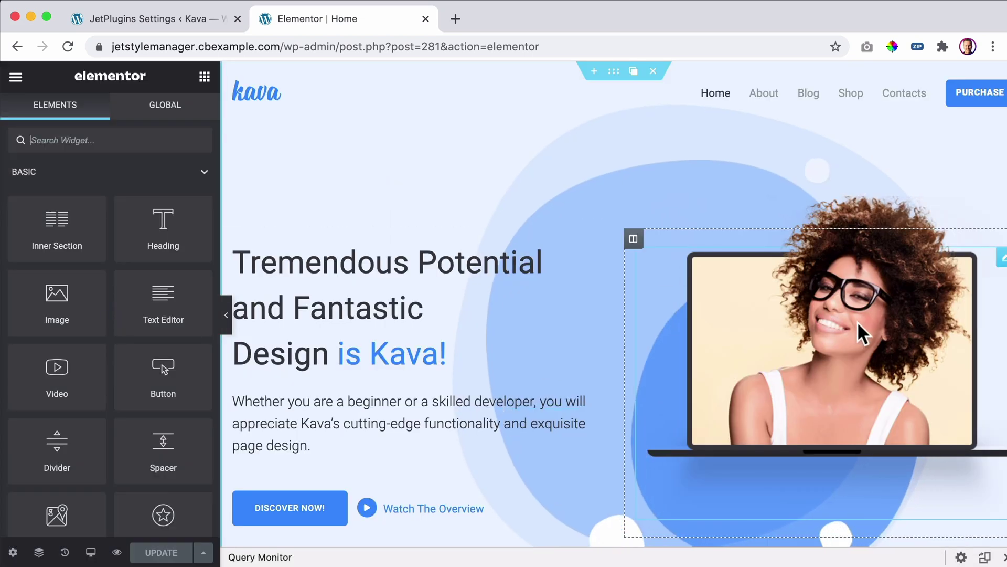
Step: Select the Services widget and browse its Style tab, expanding then collapsing Header
{"action": "left_click", "coordinate": [861, 331]}
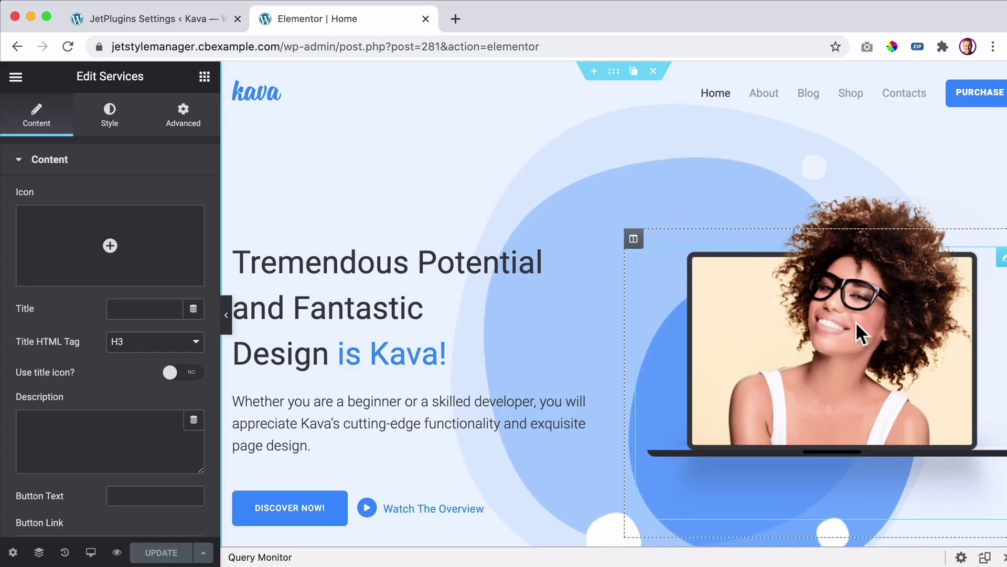
{"action": "left_click", "coordinate": [109, 118]}
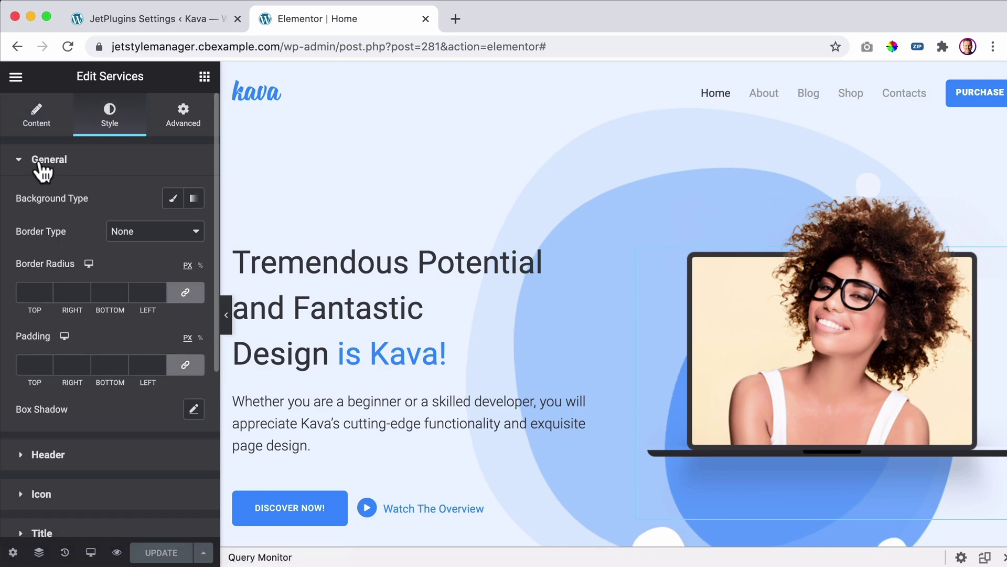
{"action": "scroll", "coordinate": [47, 181], "scroll_direction": "down", "scroll_amount": 3}
{"action": "left_click", "coordinate": [53, 317]}
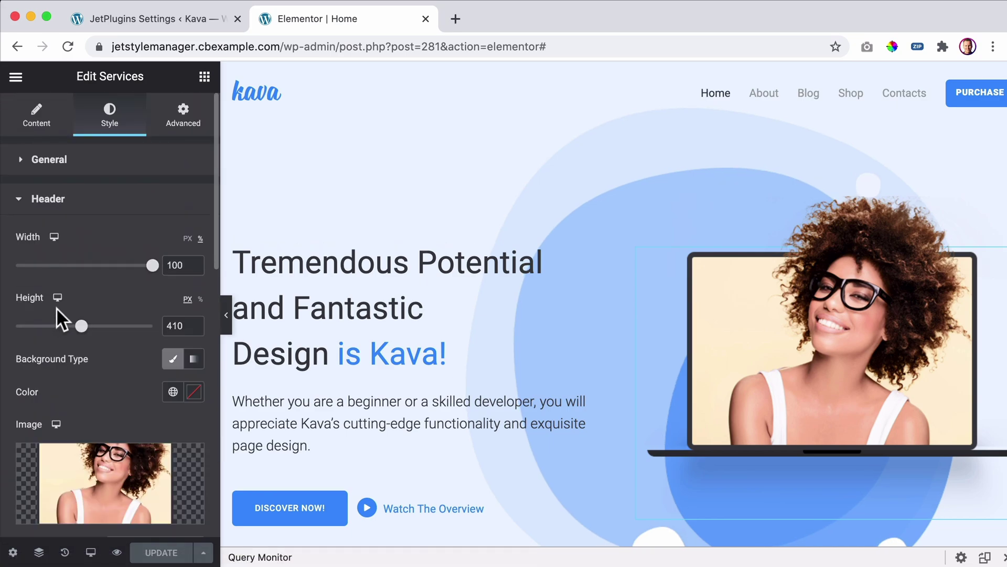
{"action": "left_click", "coordinate": [56, 202]}
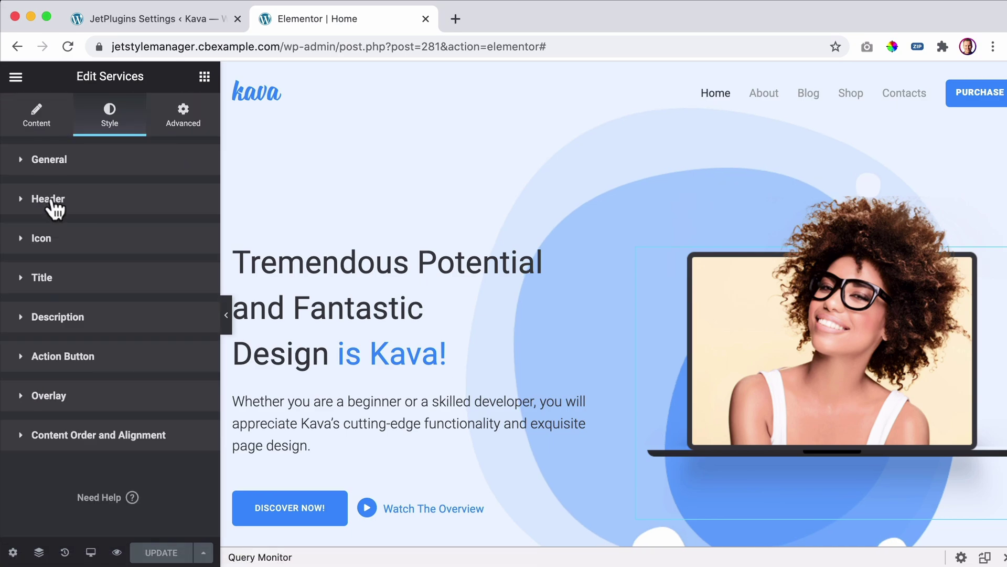
Step: Set JetBlocks' Editor Load Level to None in JetPlugins Settings
{"action": "left_click", "coordinate": [148, 21]}
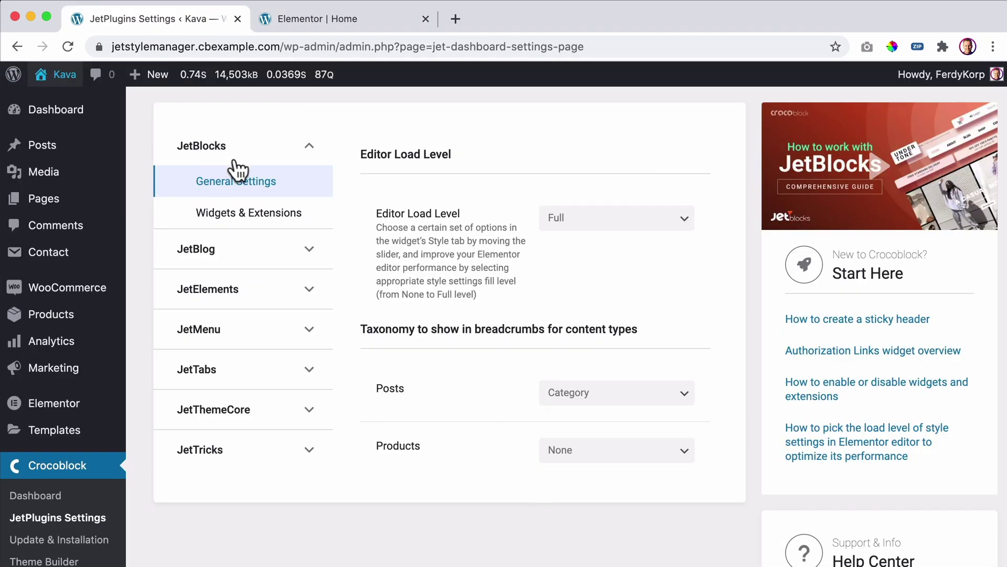
{"action": "left_click", "coordinate": [587, 220]}
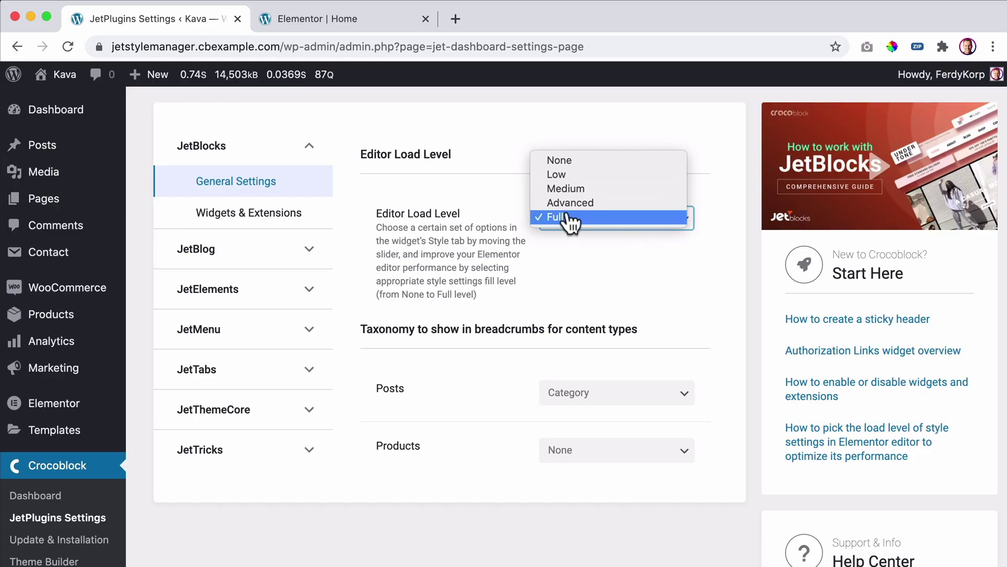
{"action": "left_click", "coordinate": [584, 162]}
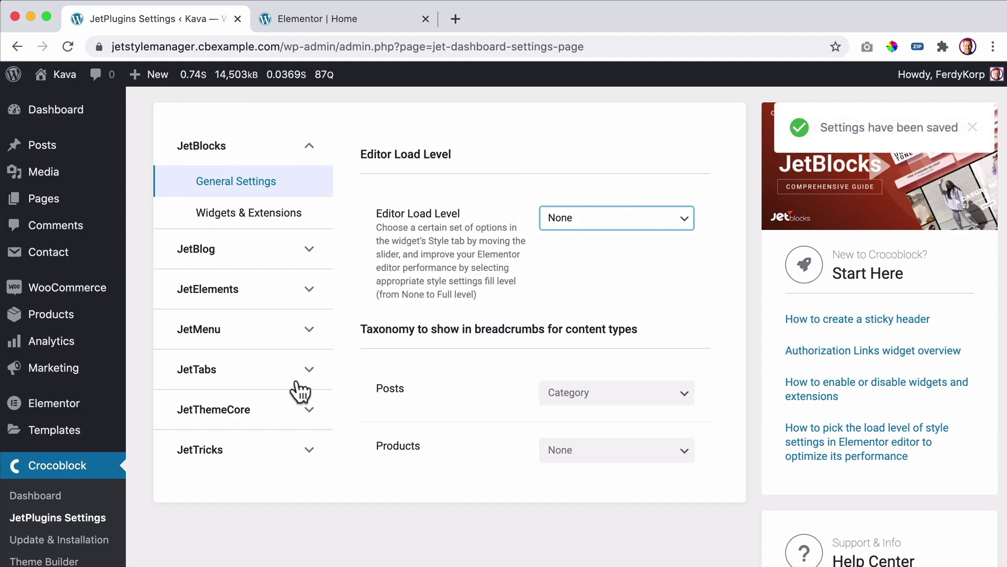
Step: Reload the Elementor editor and reselect the Services widget
{"action": "left_click", "coordinate": [304, 15]}
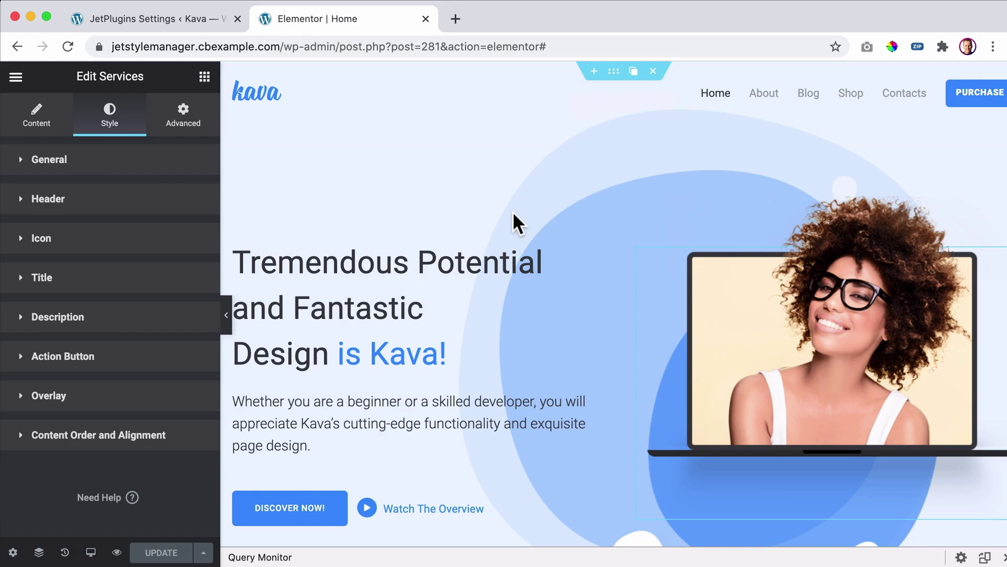
{"action": "key", "text": "super+r"}
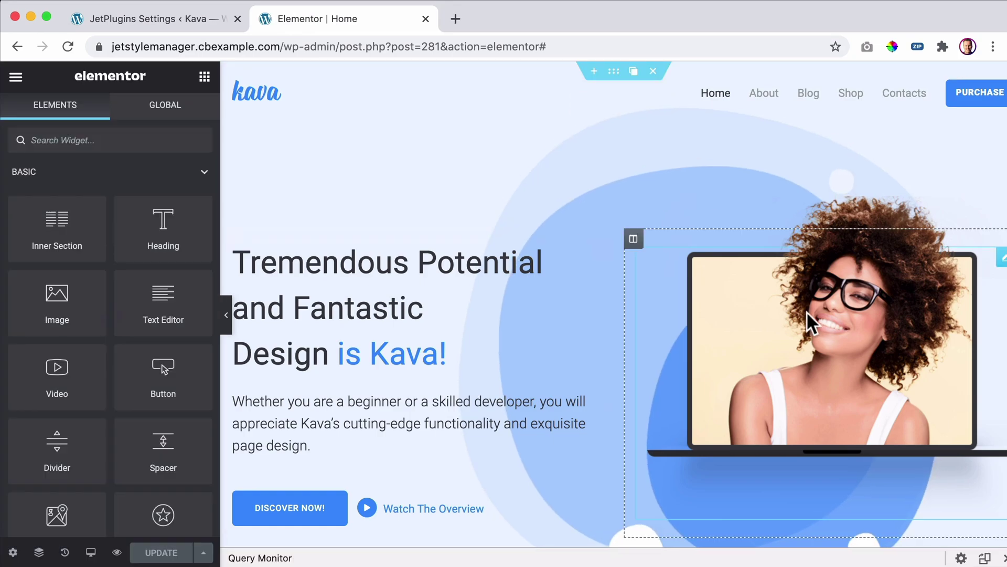
{"action": "left_click", "coordinate": [872, 326]}
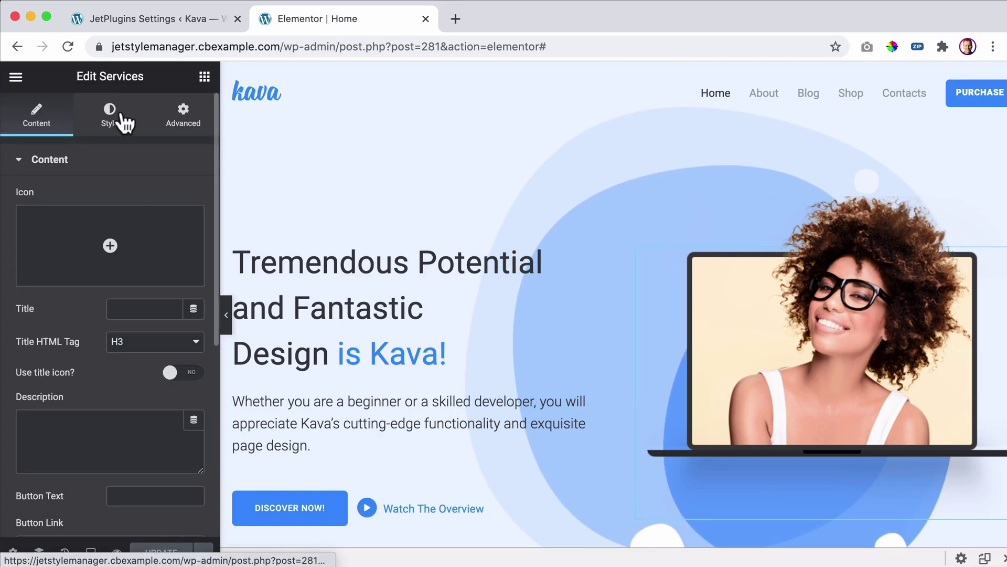
Step: Set the Editor Load Level to None for JetBlog and JetElements
{"action": "left_click", "coordinate": [165, 19]}
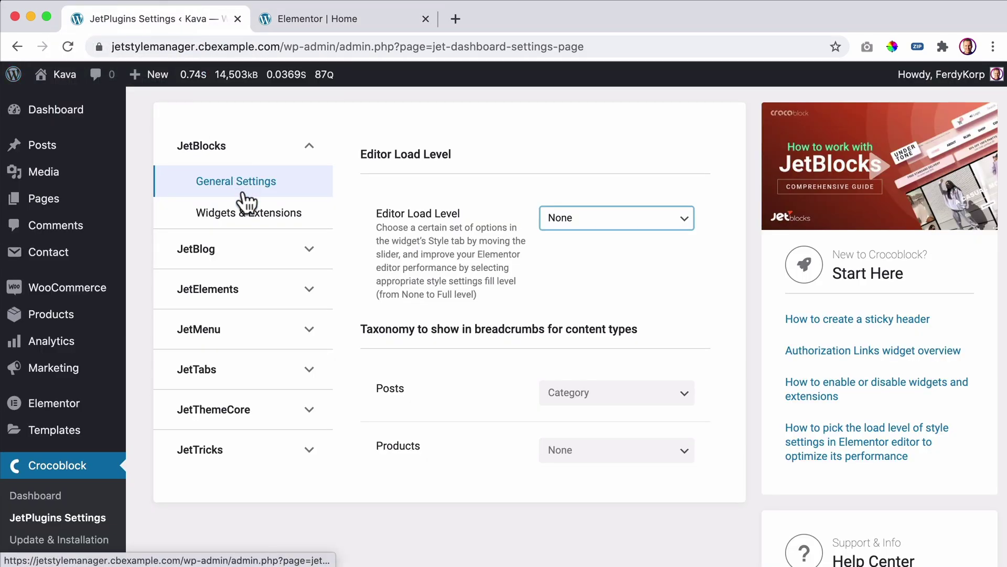
{"action": "left_click", "coordinate": [303, 257]}
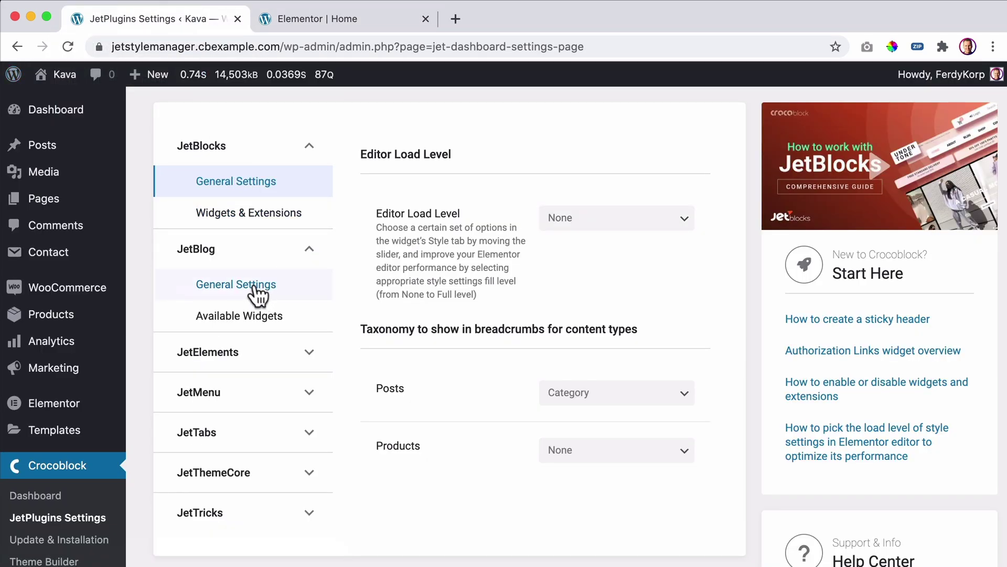
{"action": "left_click", "coordinate": [232, 286]}
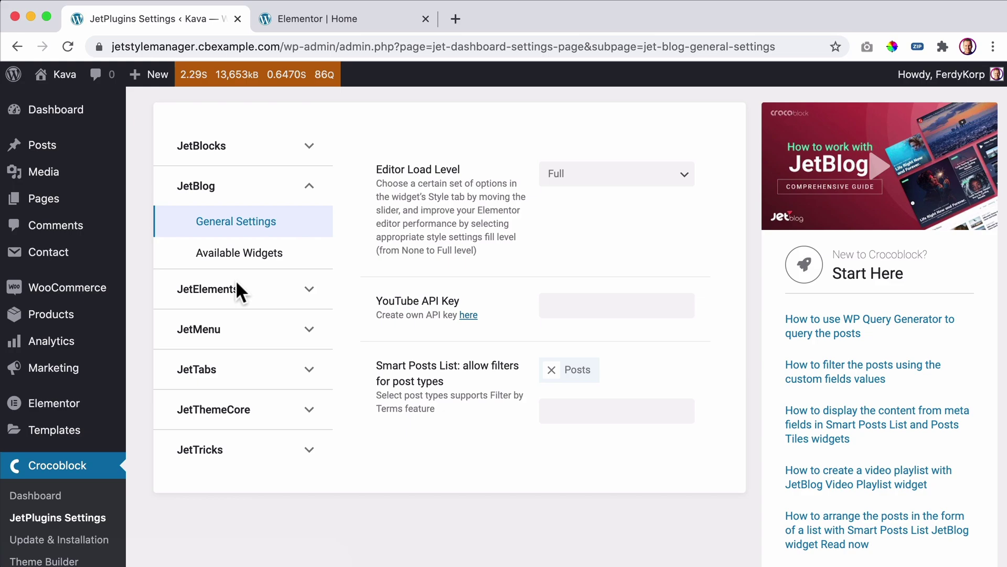
{"action": "left_click", "coordinate": [551, 173]}
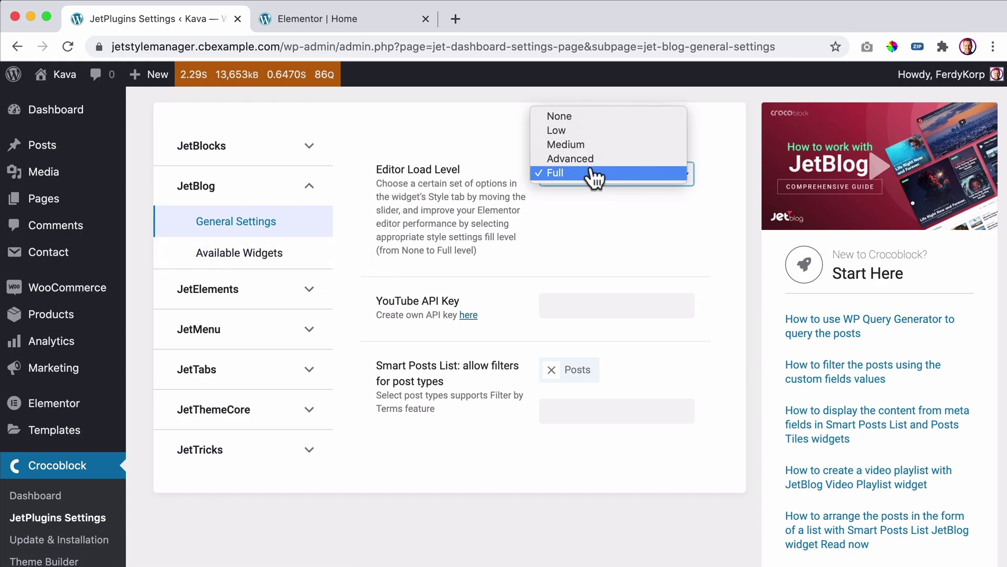
{"action": "left_click", "coordinate": [580, 116]}
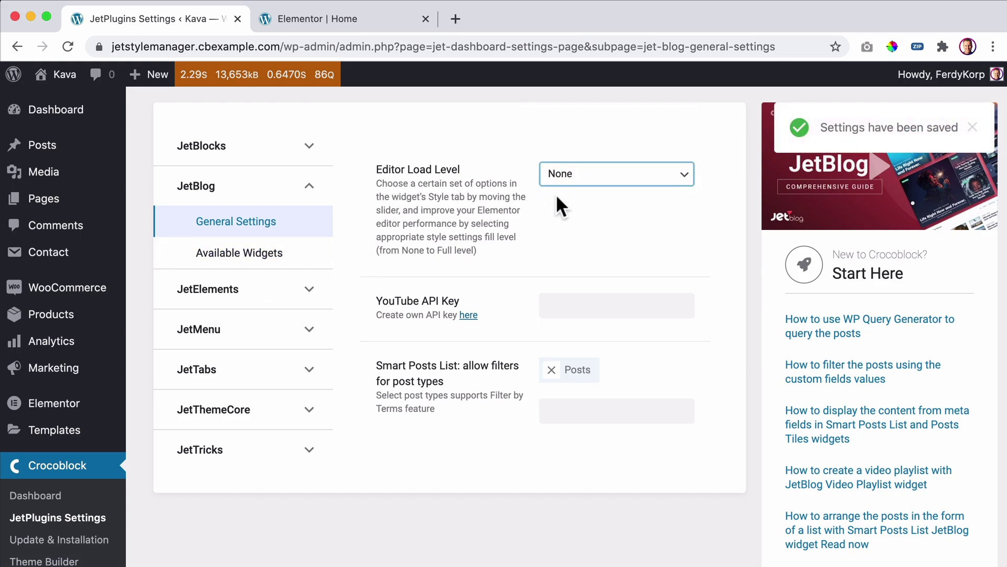
{"action": "left_click", "coordinate": [252, 296]}
{"action": "left_click", "coordinate": [262, 325]}
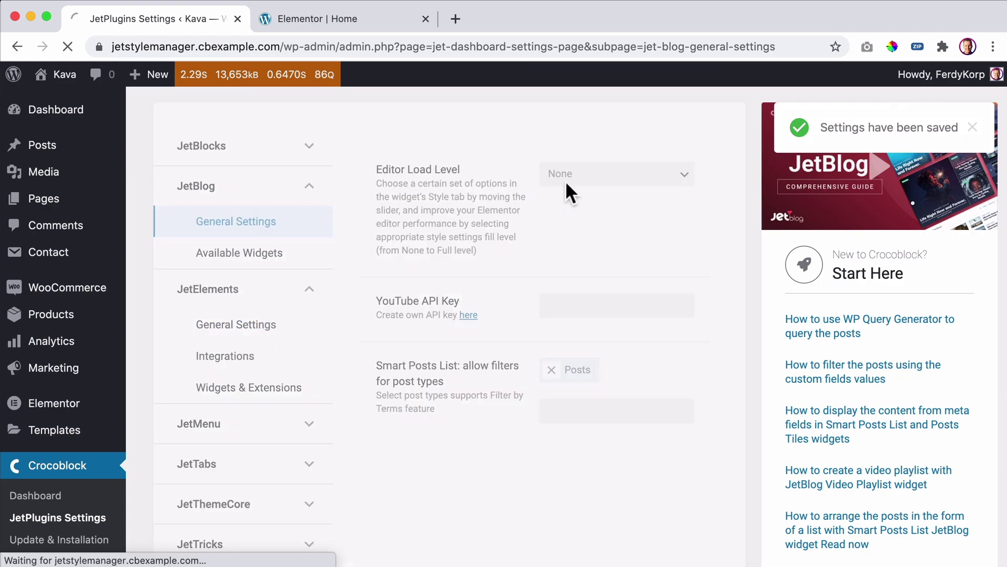
{"action": "left_click", "coordinate": [592, 330]}
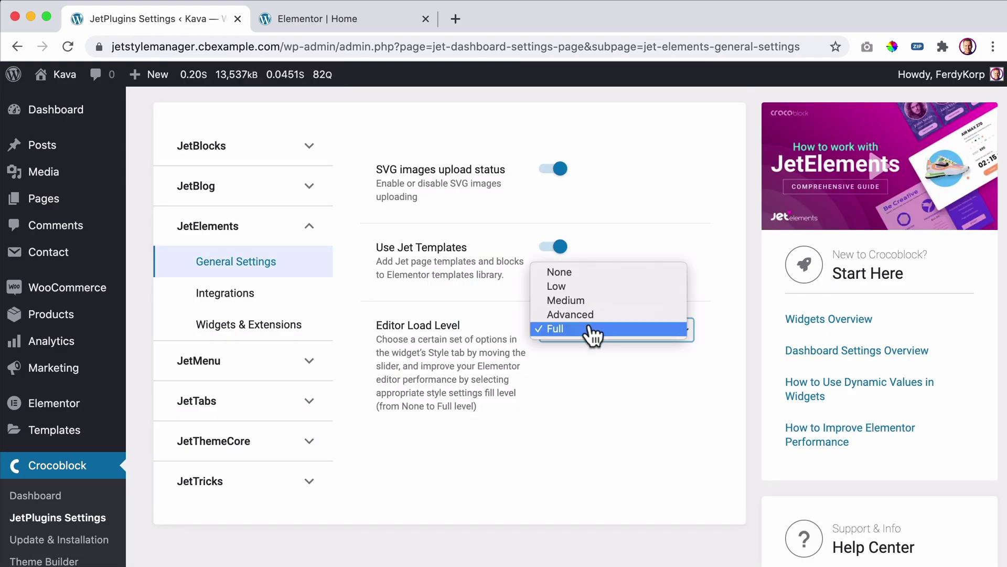
{"action": "left_click", "coordinate": [571, 272]}
Step: Open JetMenu's general settings, then set JetTabs' Editor Load Level to None
{"action": "left_click", "coordinate": [309, 361]}
{"action": "left_click", "coordinate": [255, 397]}
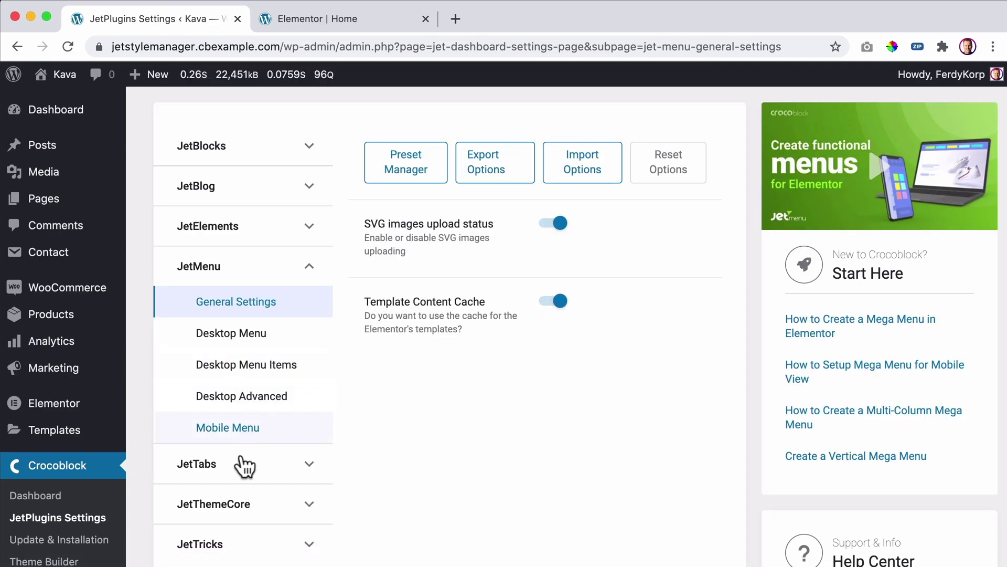
{"action": "left_click", "coordinate": [237, 469]}
{"action": "left_click", "coordinate": [237, 499]}
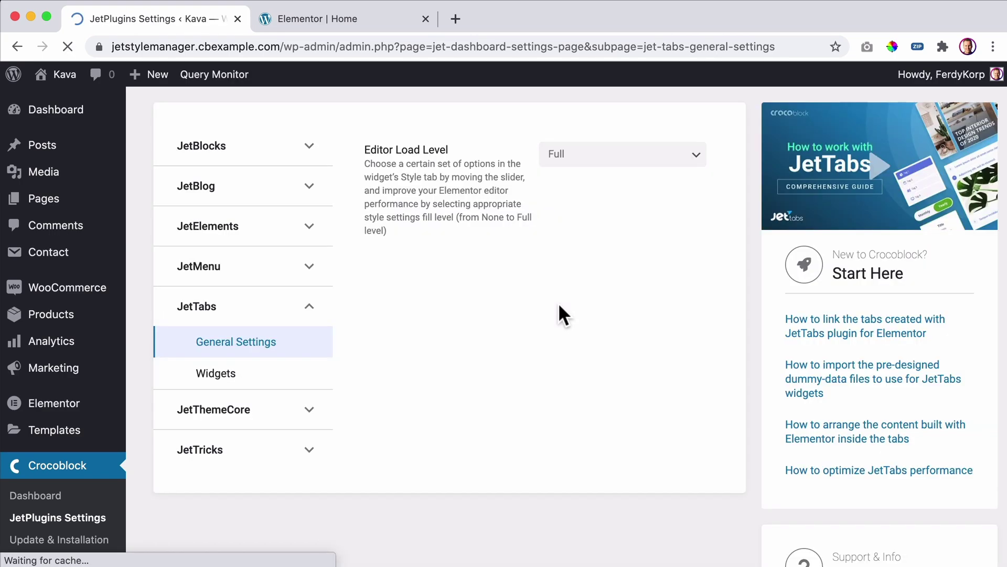
{"action": "left_click", "coordinate": [581, 151]}
{"action": "left_click", "coordinate": [564, 96]}
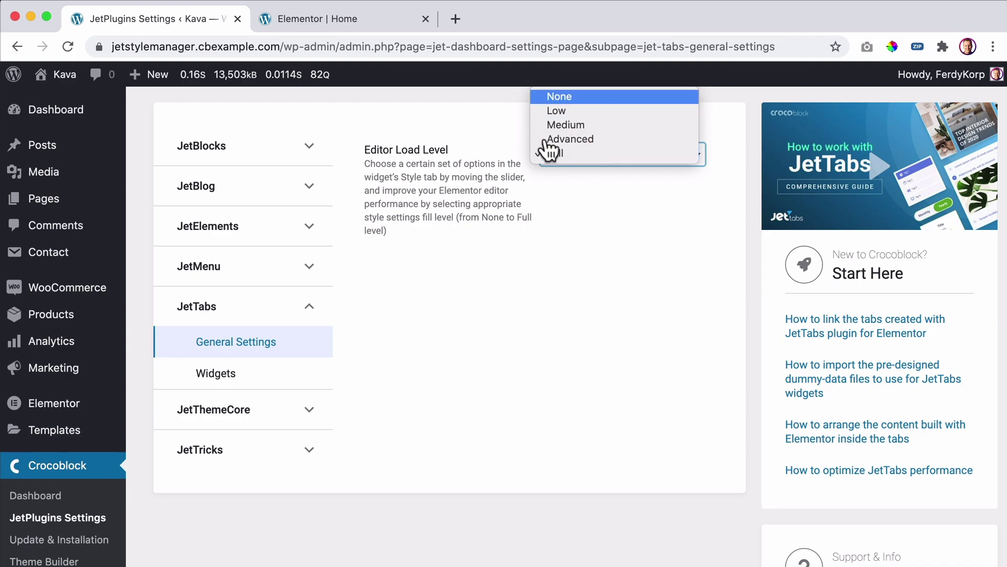
Step: Set JetTricks' Editor Load Level to None and return to the Elementor editor
{"action": "left_click", "coordinate": [231, 409]}
{"action": "left_click", "coordinate": [250, 447]}
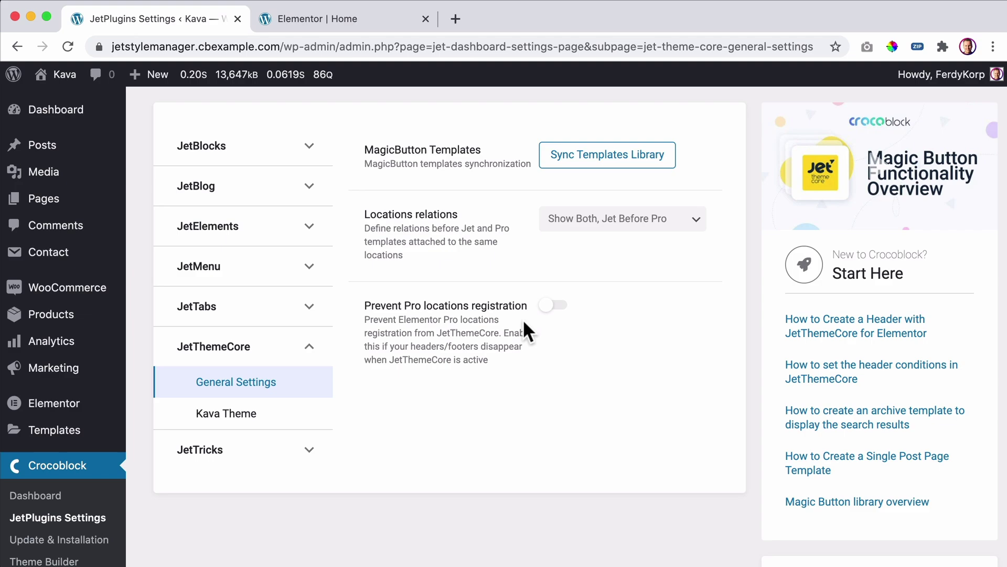
{"action": "left_click", "coordinate": [222, 452]}
{"action": "left_click", "coordinate": [228, 482]}
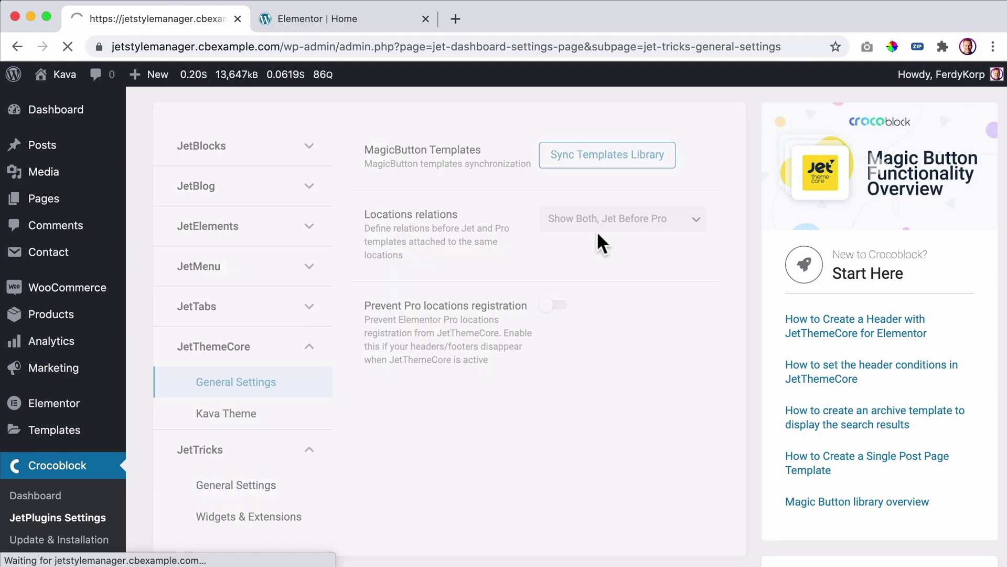
{"action": "left_click", "coordinate": [567, 155]}
{"action": "left_click", "coordinate": [561, 97]}
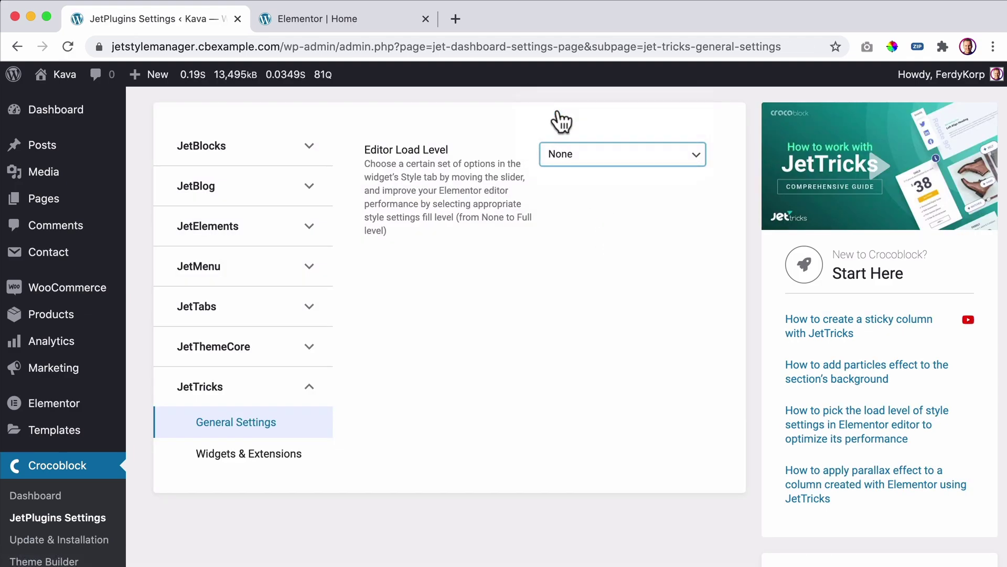
{"action": "left_click", "coordinate": [296, 19]}
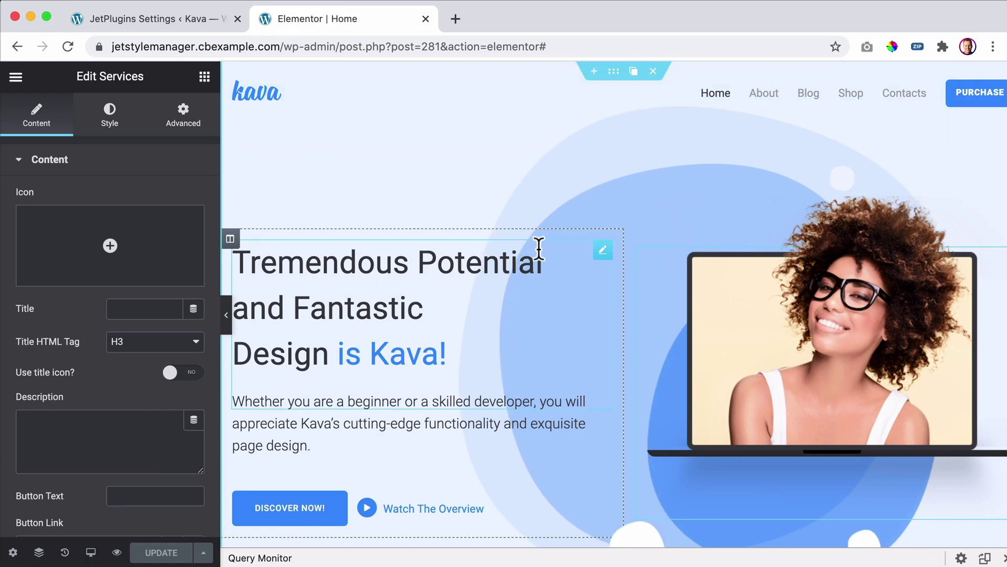
Step: Reload Elementor and open the Jan progress bar in Our Results, now without a Style tab
{"action": "key", "text": "super+r"}
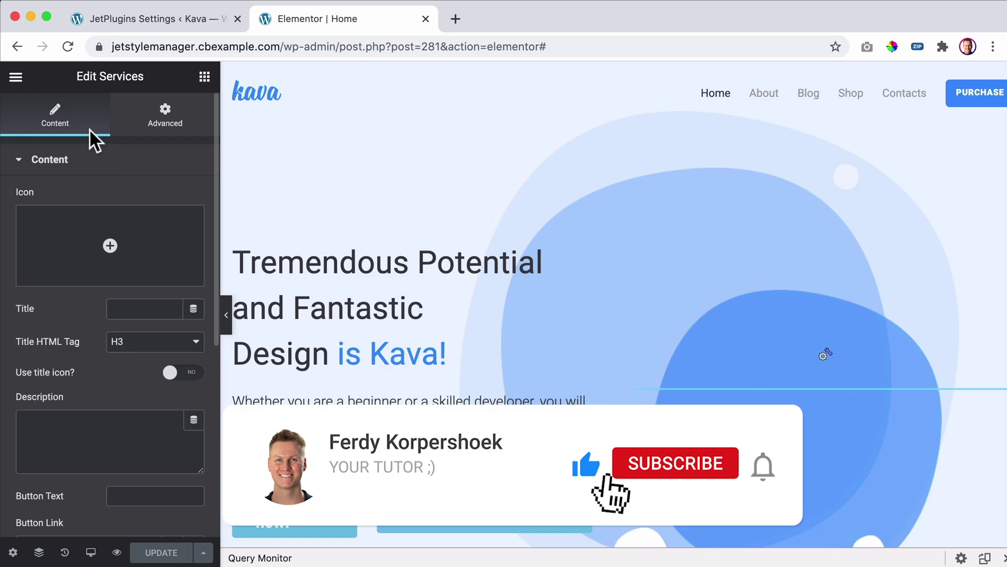
{"action": "scroll", "coordinate": [740, 259], "scroll_direction": "down", "scroll_amount": 8}
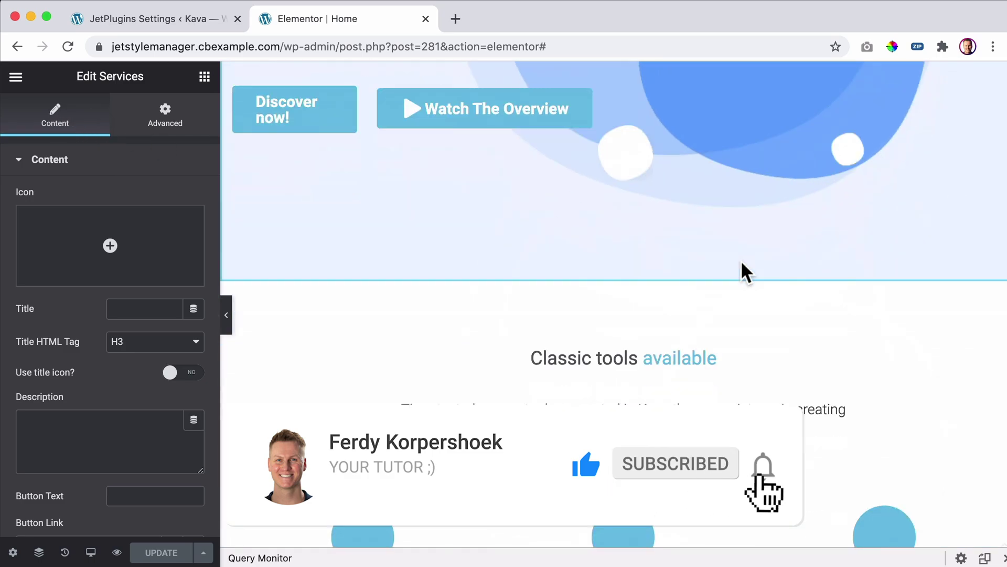
{"action": "scroll", "coordinate": [741, 260], "scroll_direction": "down", "scroll_amount": 5}
{"action": "scroll", "coordinate": [740, 260], "scroll_direction": "down", "scroll_amount": 5}
{"action": "scroll", "coordinate": [744, 269], "scroll_direction": "down", "scroll_amount": 2}
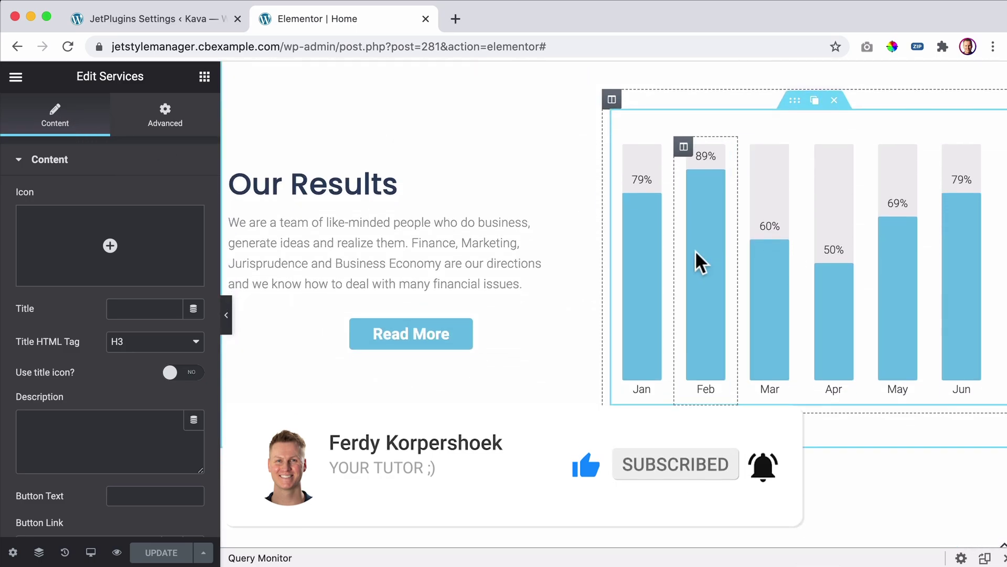
{"action": "left_click", "coordinate": [651, 238]}
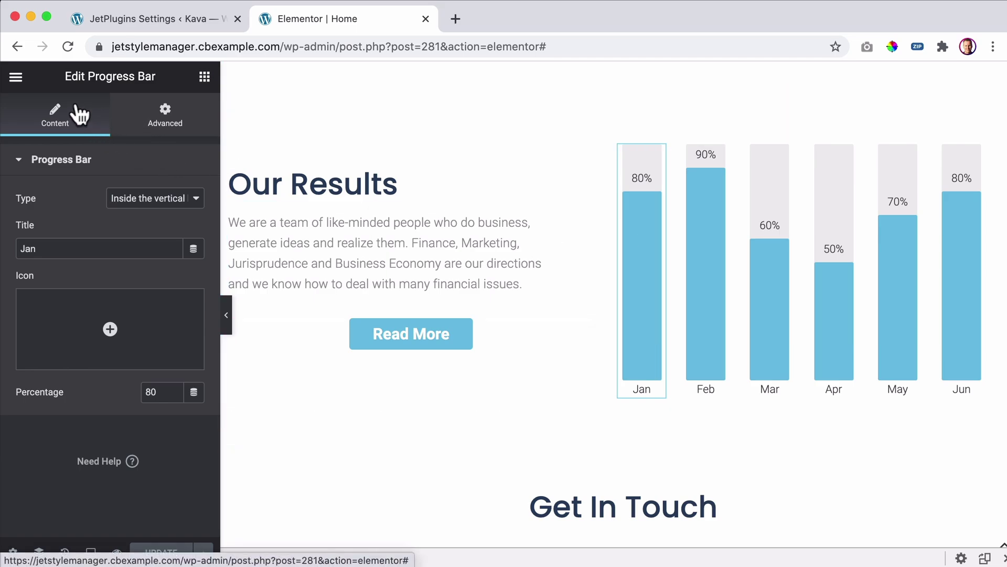
Step: Search Elementor's Finder for 'homep' and open the Home page
{"action": "key", "text": "super+e"}
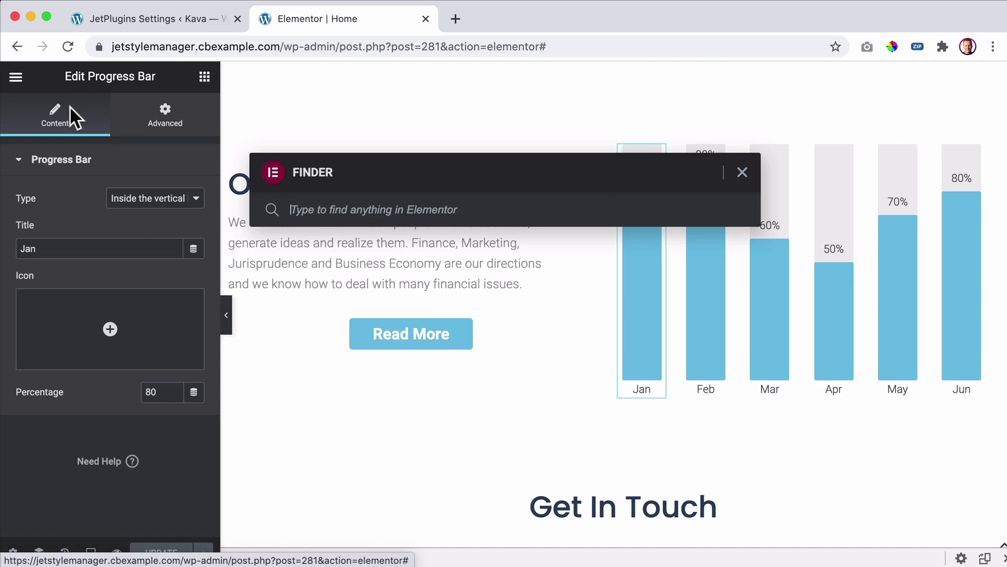
{"action": "type", "text": "home["}
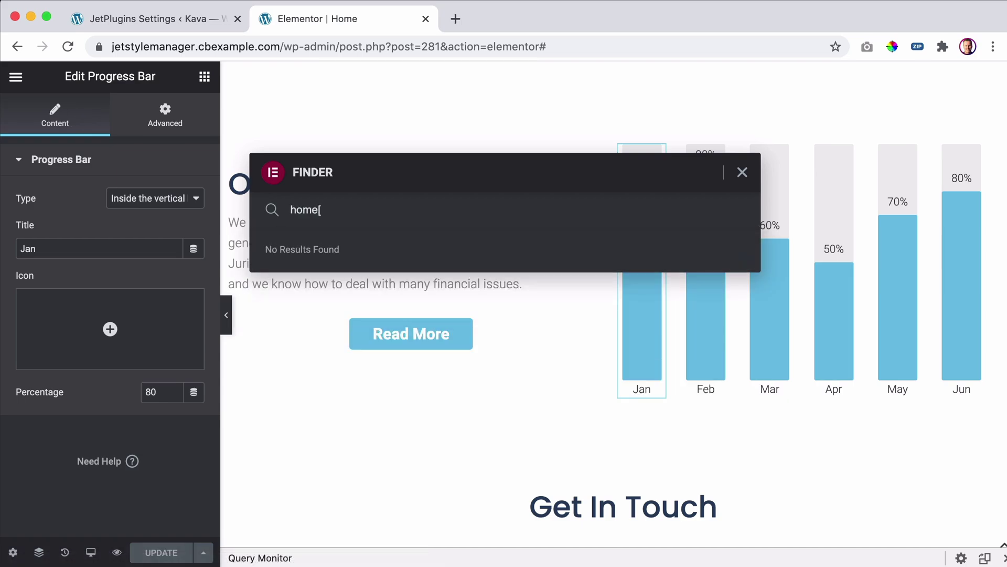
{"action": "key", "text": "BackSpace"}
{"action": "type", "text": "p"}
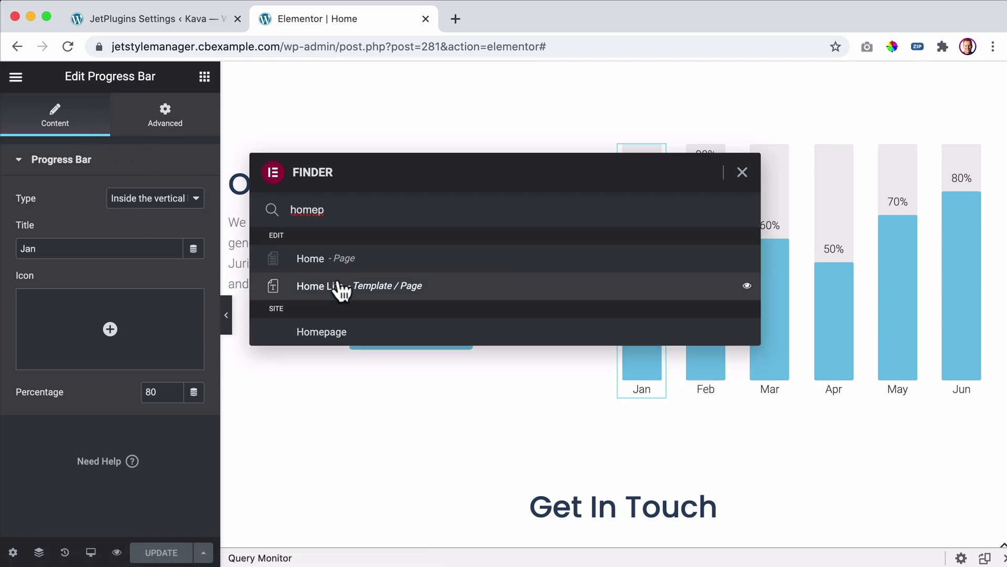
{"action": "left_click", "coordinate": [323, 332]}
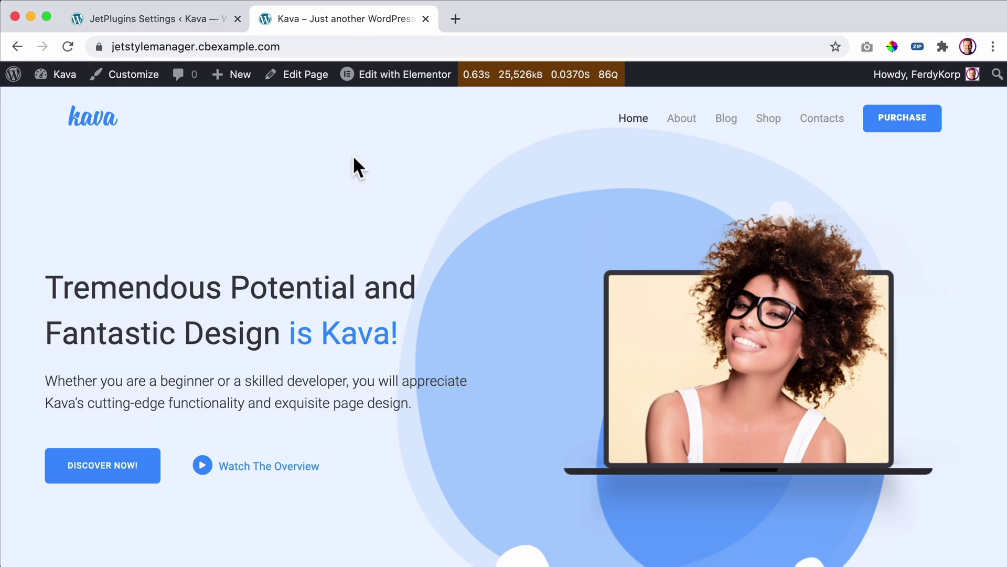
Step: Reopen the Home page in Elementor and close the extra settings tab
{"action": "mouse_move", "coordinate": [395, 74]}
{"action": "left_click", "coordinate": [389, 76]}
{"action": "left_click", "coordinate": [234, 19]}
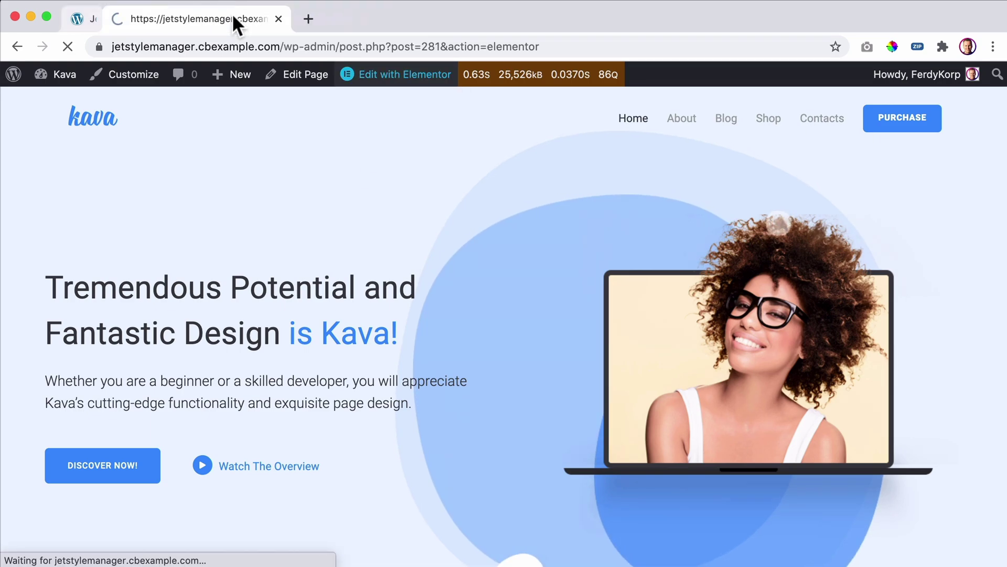
{"action": "scroll", "coordinate": [659, 253], "scroll_direction": "down", "scroll_amount": 10}
{"action": "scroll", "coordinate": [659, 253], "scroll_direction": "down", "scroll_amount": 10}
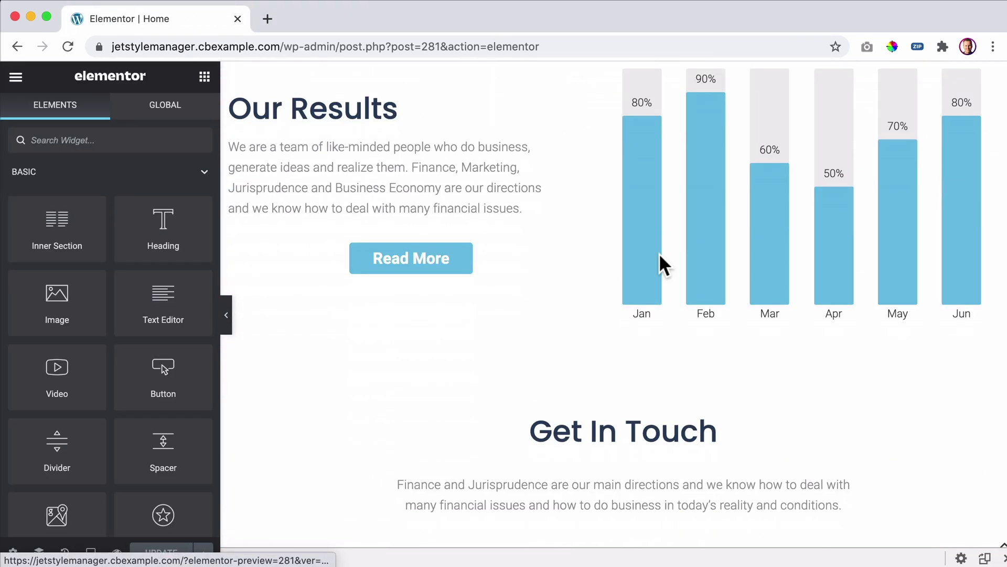
{"action": "scroll", "coordinate": [659, 253], "scroll_direction": "up", "scroll_amount": 2}
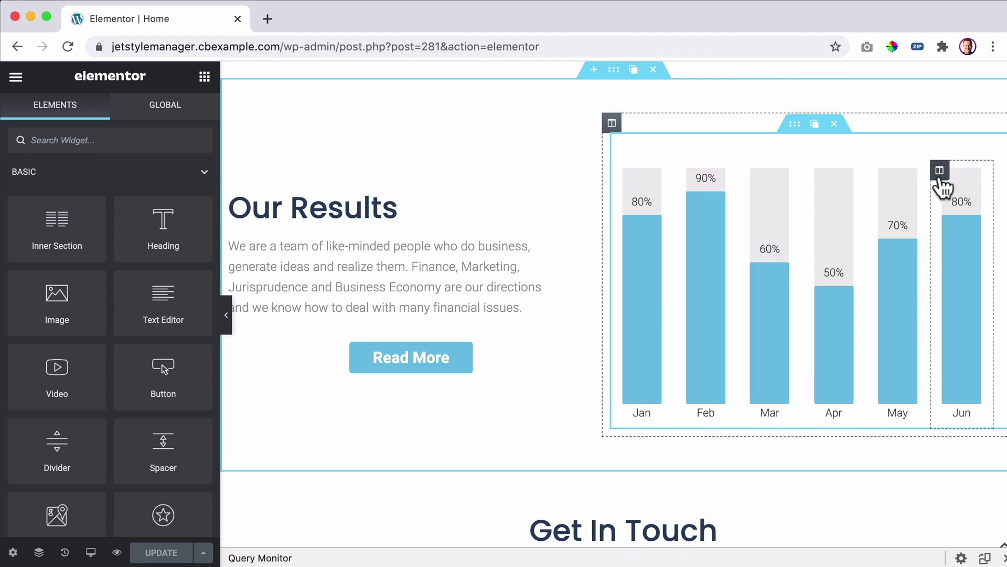
Step: Duplicate Jun into a Jul bar at 90%, delete Jan, and save each change
{"action": "left_click", "coordinate": [958, 172]}
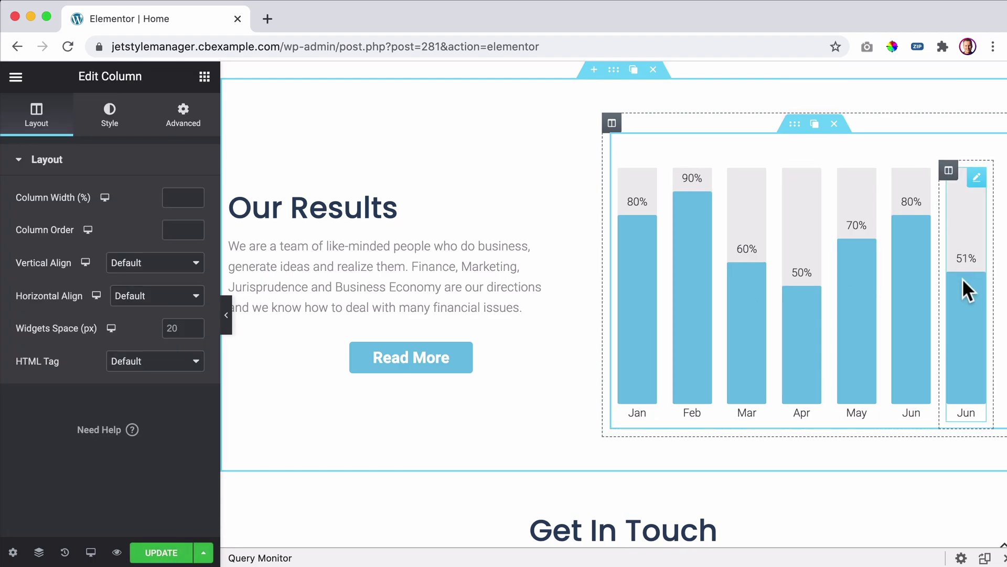
{"action": "left_click", "coordinate": [969, 310]}
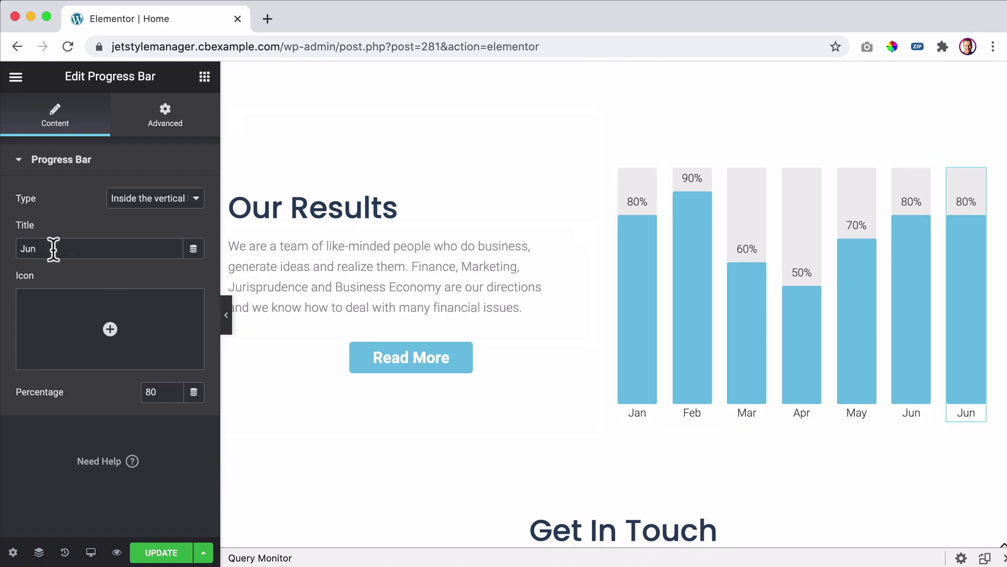
{"action": "left_click_drag", "start_coordinate": [54, 249], "coordinate": [4, 247]}
{"action": "type", "text": "Jul"}
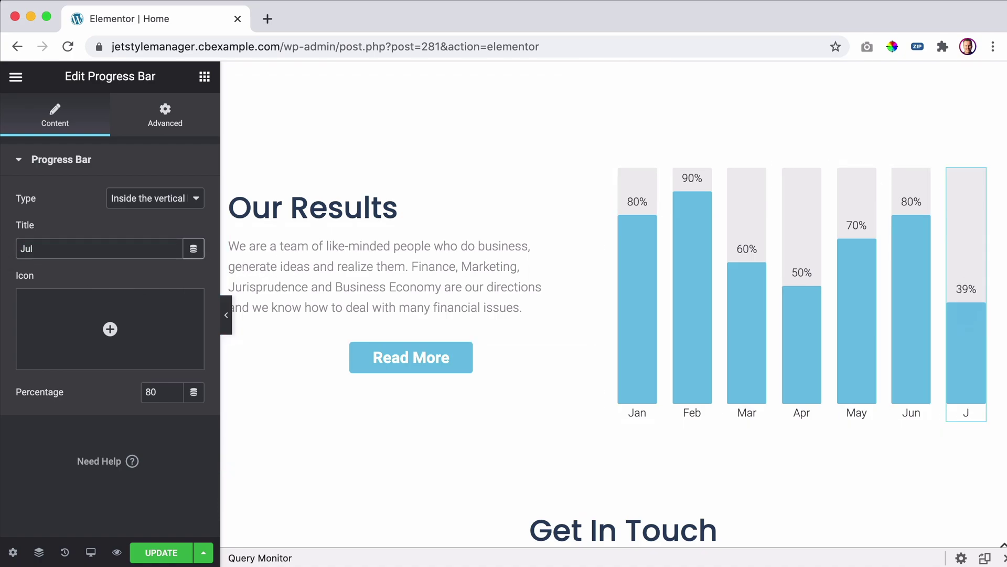
{"action": "left_click_drag", "start_coordinate": [167, 398], "coordinate": [113, 389]}
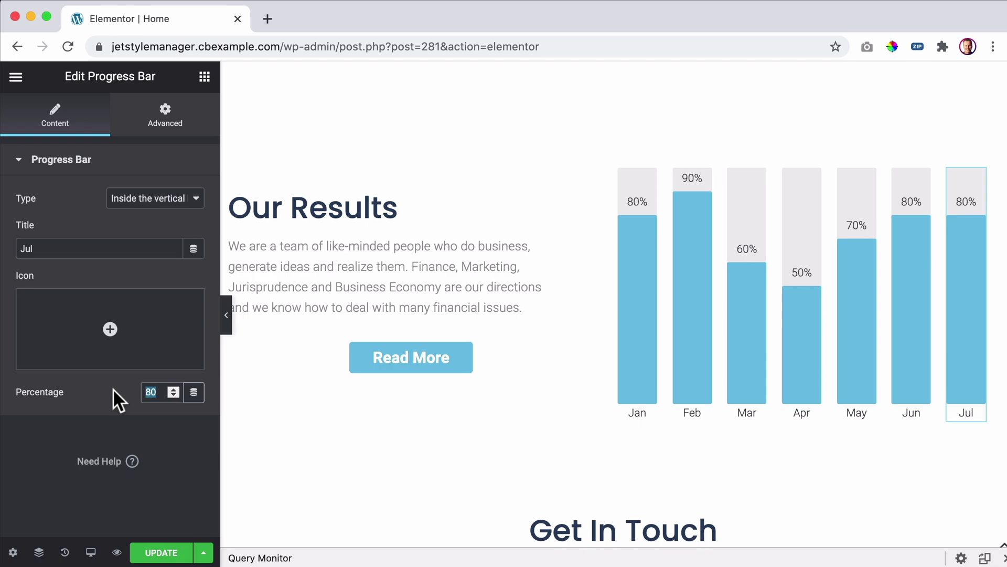
{"action": "type", "text": "90"}
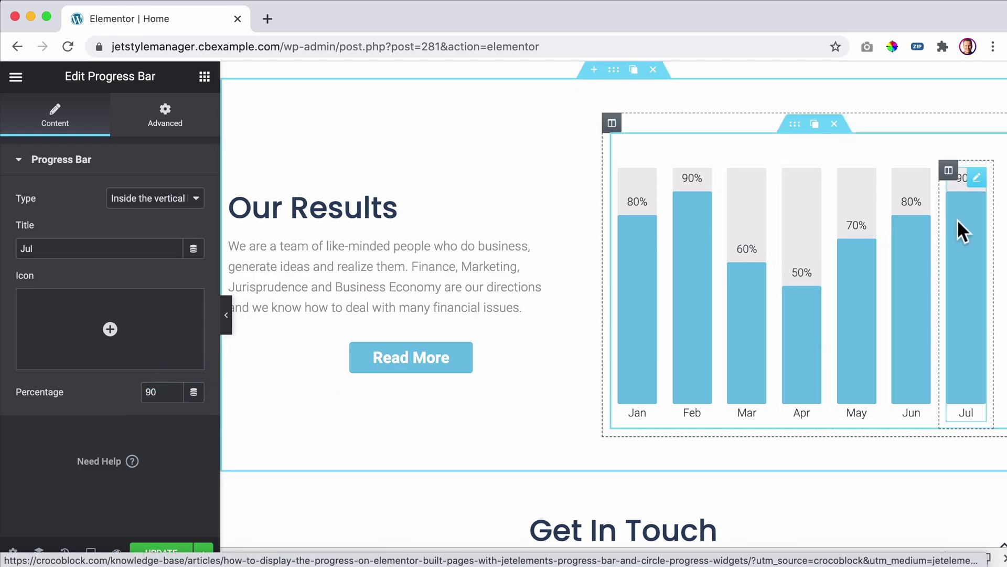
{"action": "left_click", "coordinate": [163, 551]}
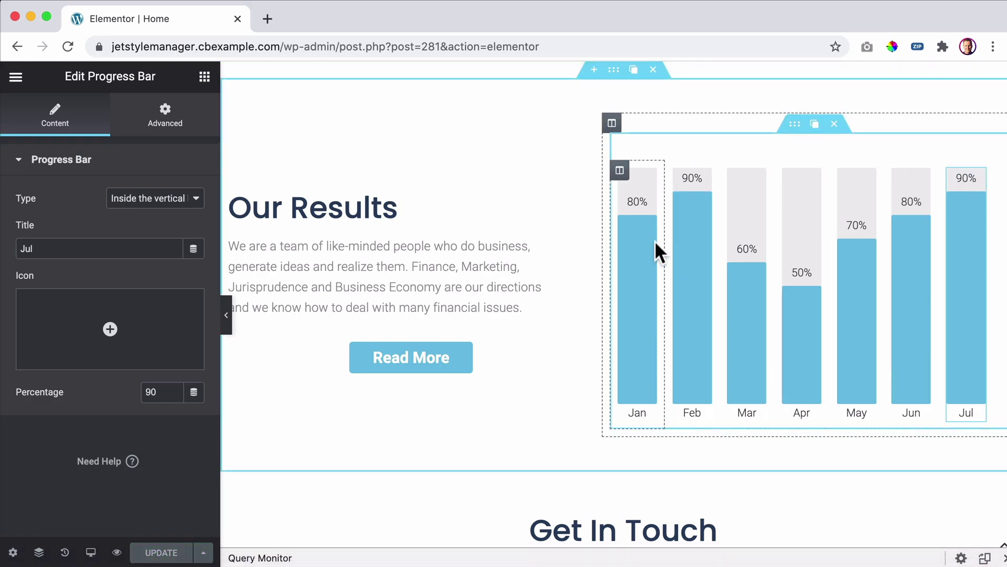
{"action": "mouse_move", "coordinate": [620, 170]}
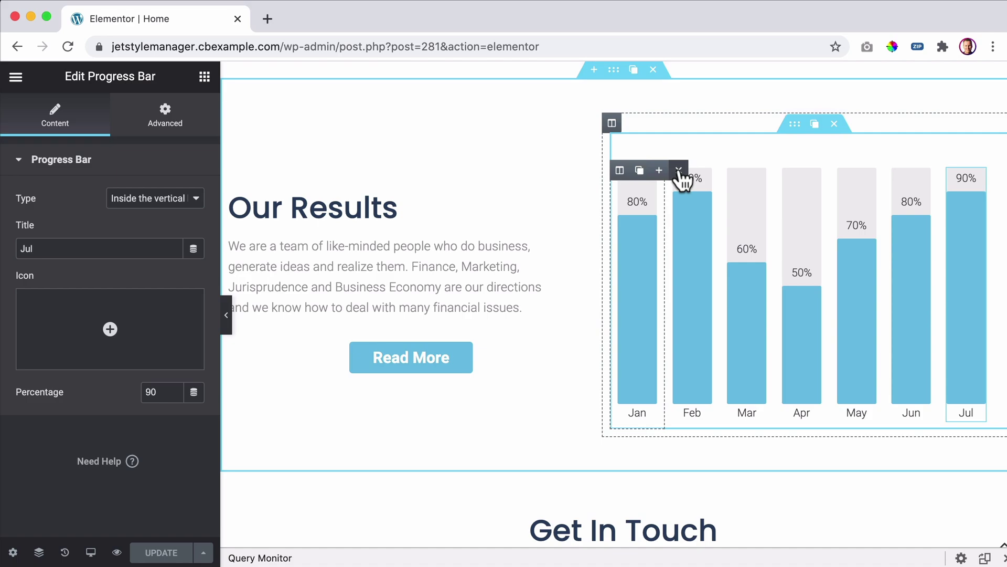
{"action": "left_click", "coordinate": [679, 171]}
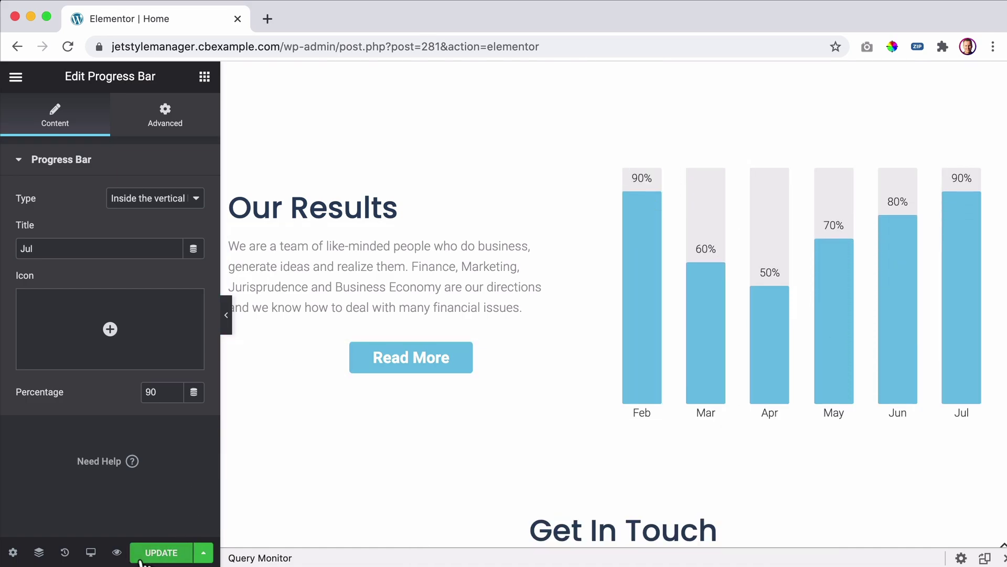
{"action": "left_click", "coordinate": [842, 284]}
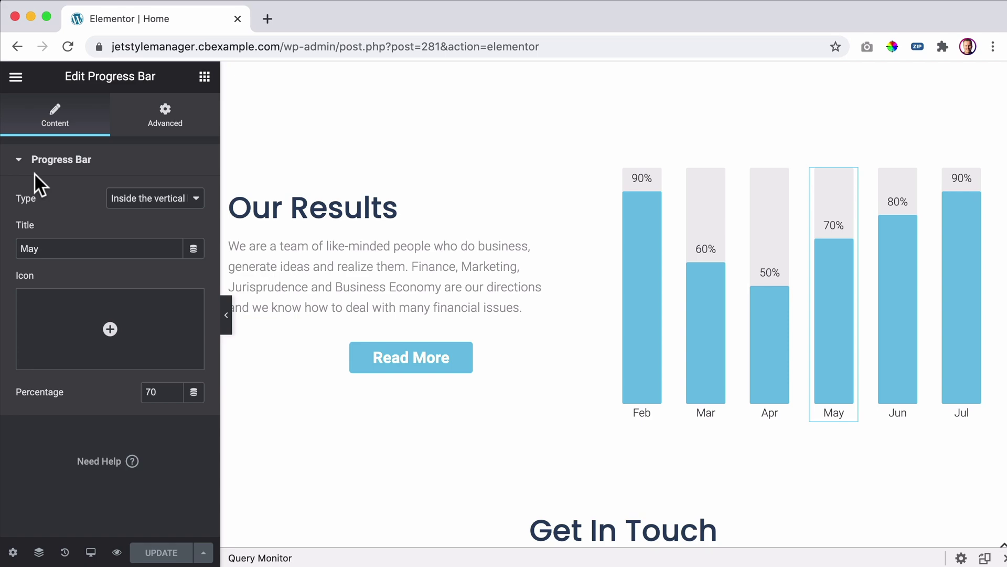
Step: Leave Elementor for the WordPress dashboard and browse the Pages list
{"action": "left_click", "coordinate": [16, 77]}
{"action": "left_click", "coordinate": [103, 355]}
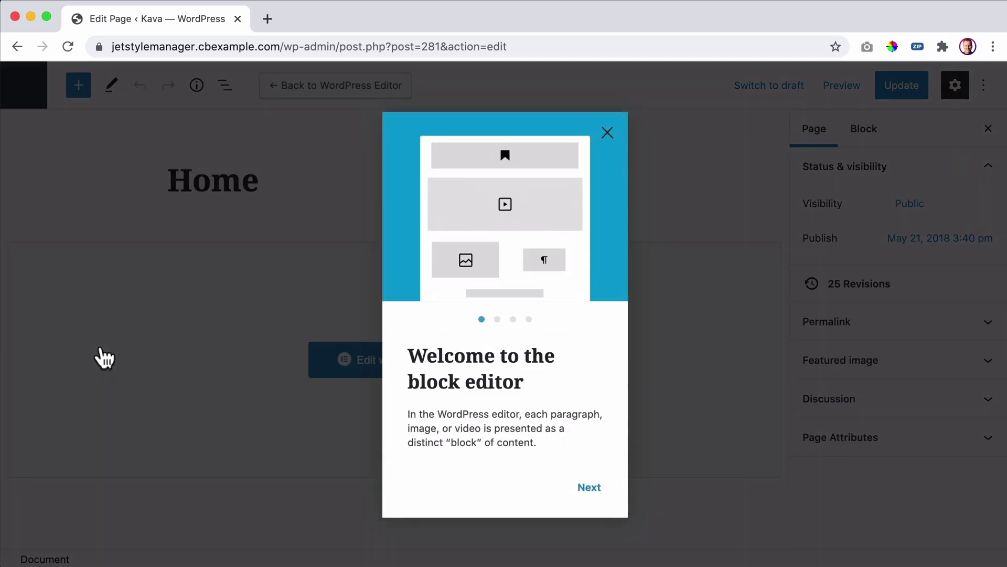
{"action": "left_click", "coordinate": [611, 134]}
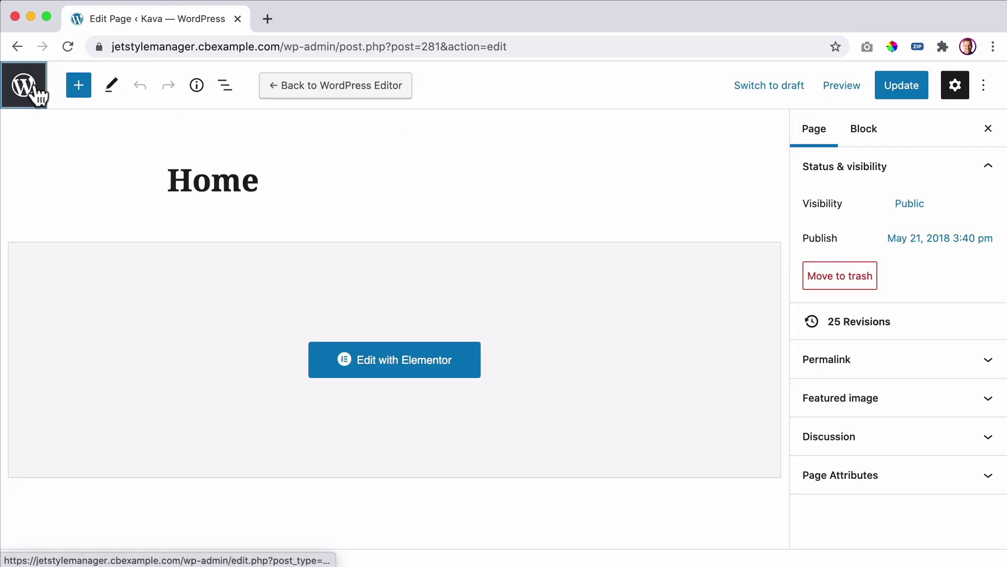
{"action": "left_click", "coordinate": [32, 91]}
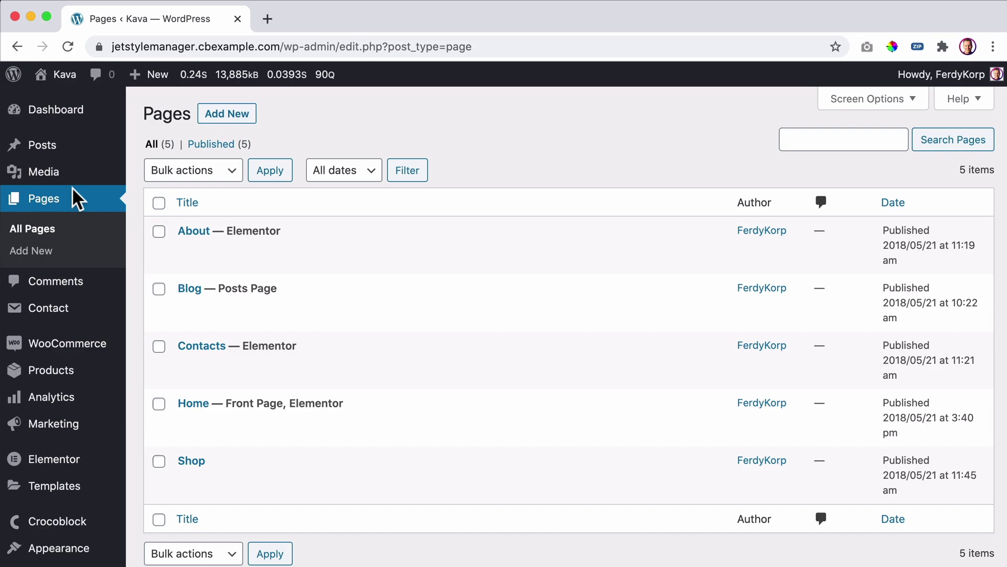
{"action": "scroll", "coordinate": [85, 241], "scroll_direction": "down", "scroll_amount": 3}
{"action": "scroll", "coordinate": [83, 259], "scroll_direction": "down", "scroll_amount": 3}
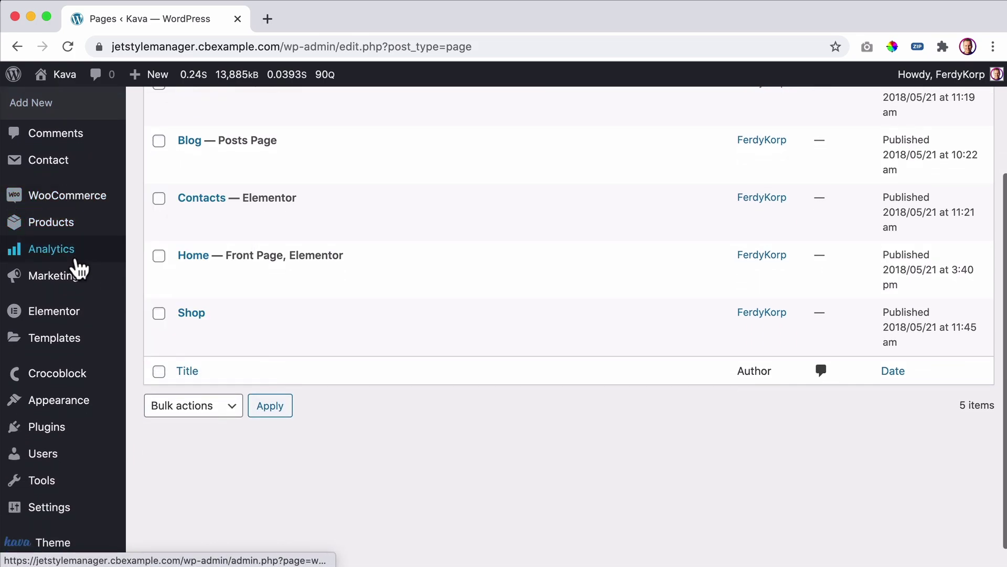
{"action": "scroll", "coordinate": [62, 316], "scroll_direction": "up", "scroll_amount": 3}
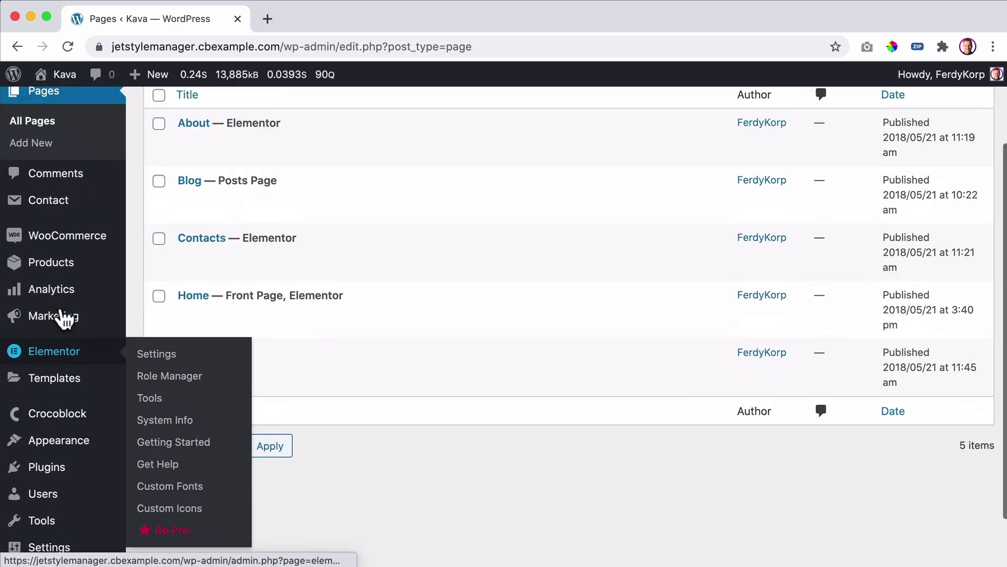
{"action": "scroll", "coordinate": [64, 336], "scroll_direction": "down", "scroll_amount": 3}
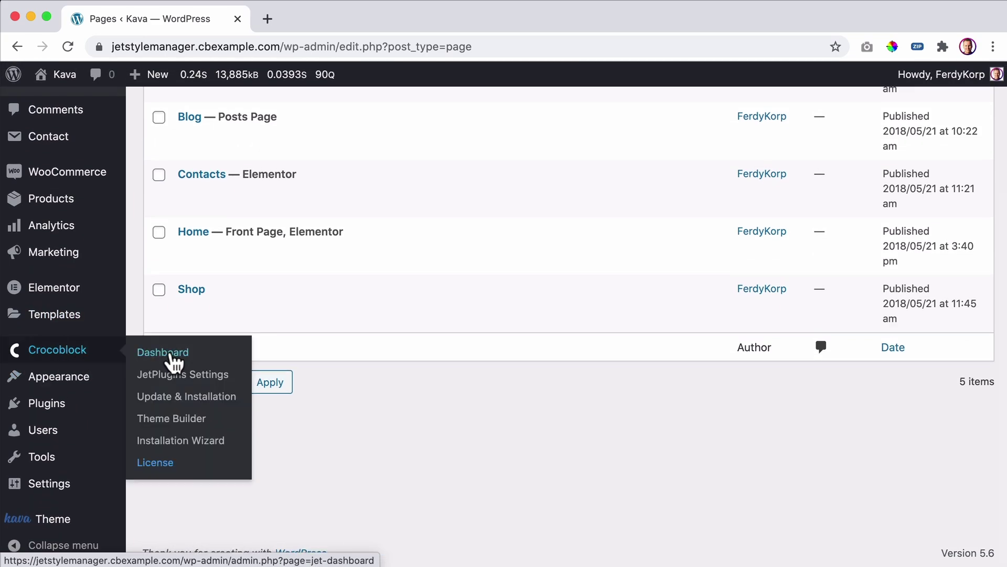
Step: Set JetElements General Settings Editor Load Level to Full, then view the Kava site in a new tab
{"action": "left_click", "coordinate": [183, 374]}
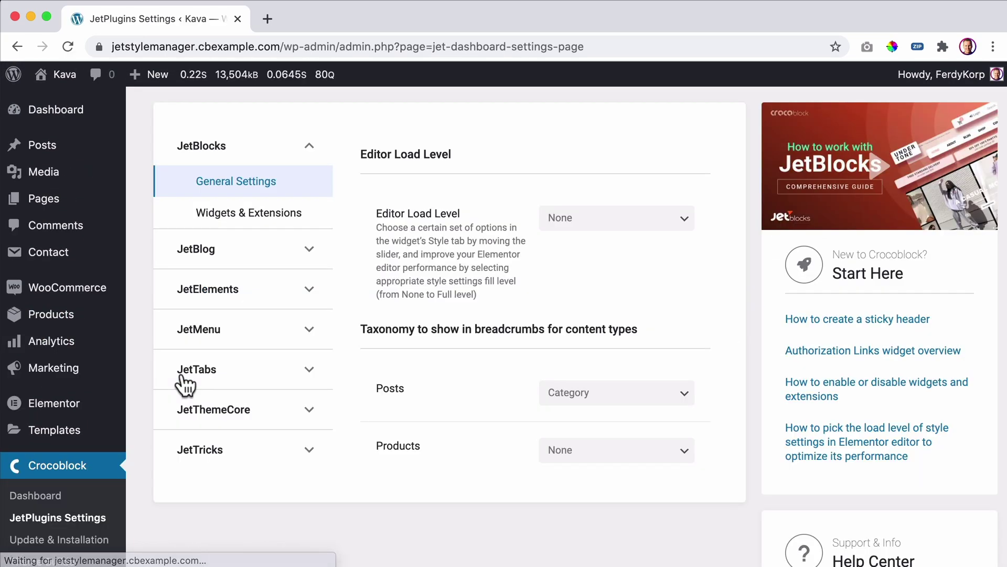
{"action": "left_click", "coordinate": [302, 293]}
{"action": "left_click", "coordinate": [231, 325]}
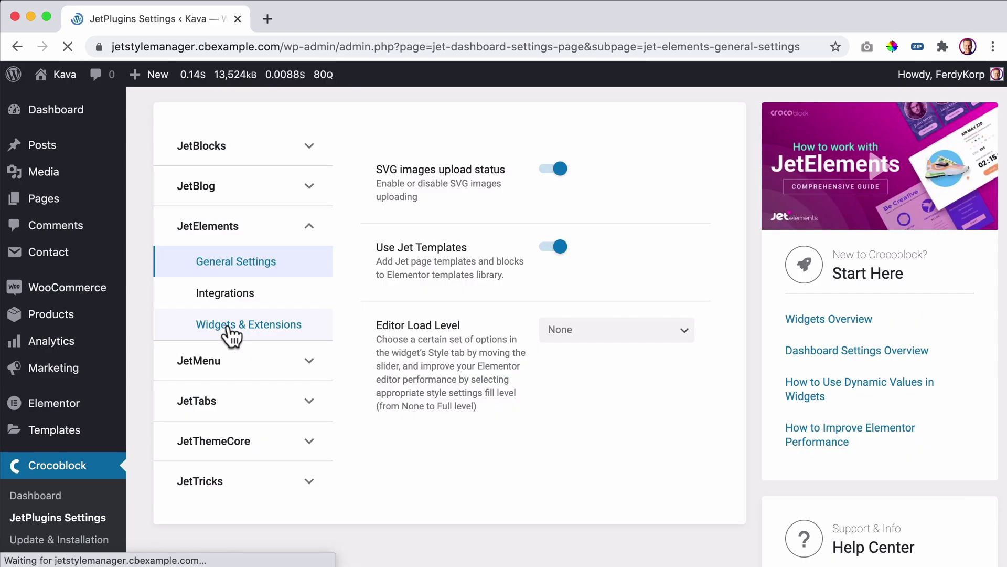
{"action": "left_click", "coordinate": [580, 332]}
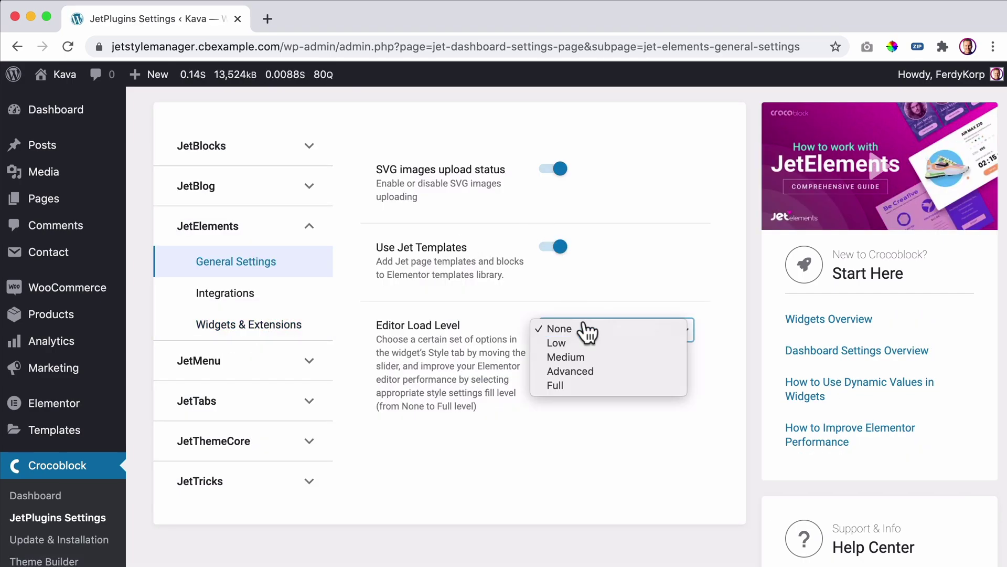
{"action": "left_click", "coordinate": [578, 393]}
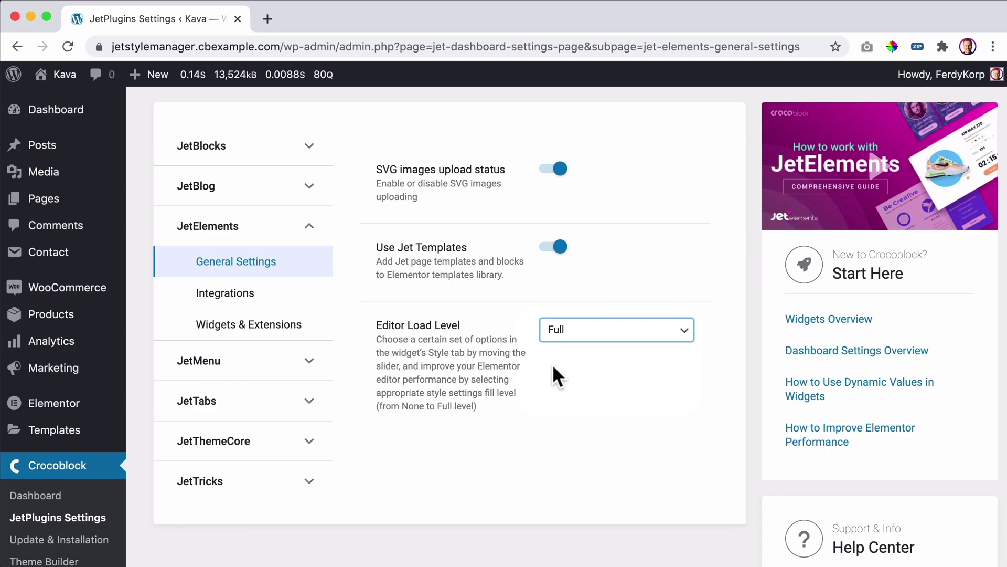
{"action": "middle_click", "coordinate": [63, 74]}
{"action": "left_click", "coordinate": [331, 17]}
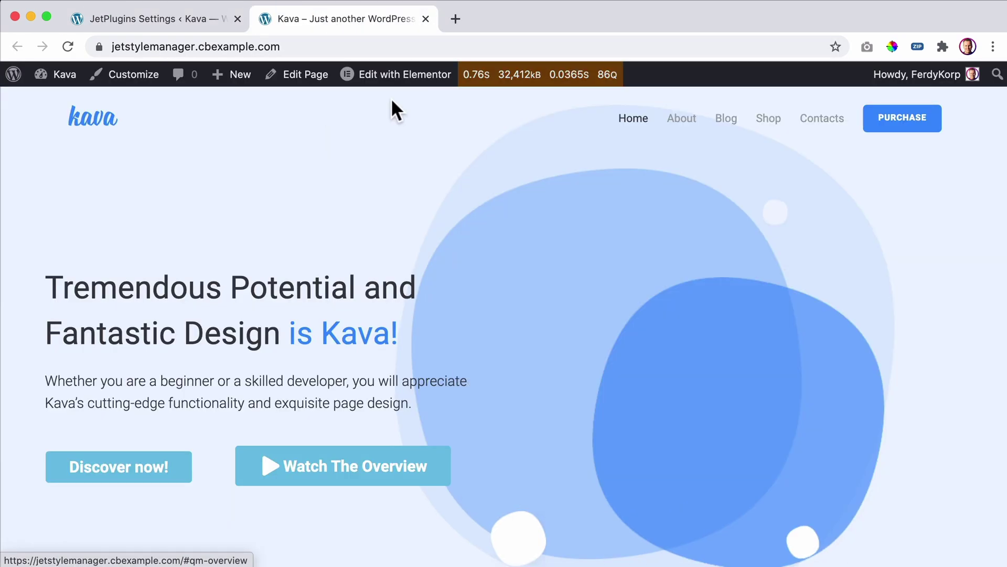
{"action": "mouse_move", "coordinate": [396, 74]}
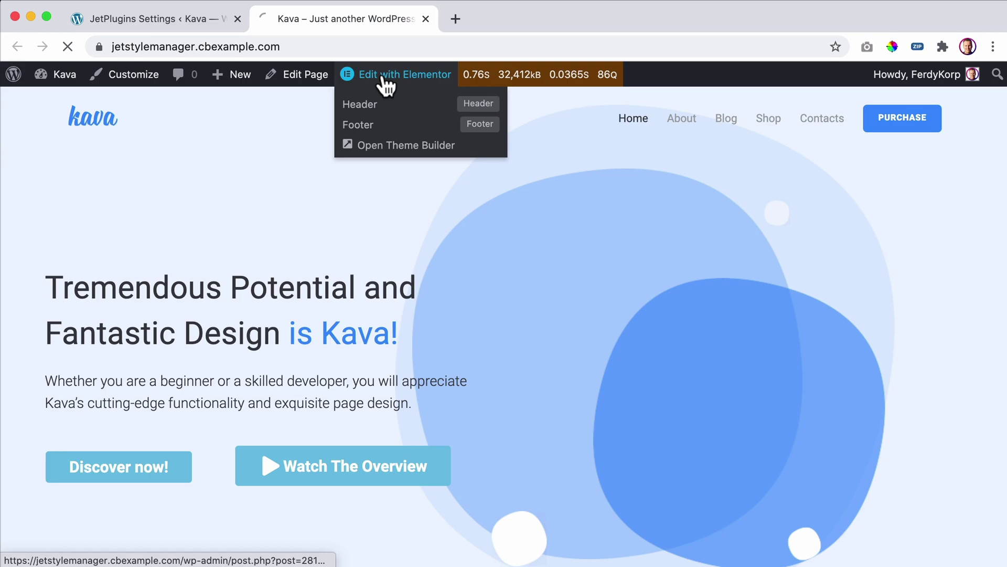
Step: Edit the home page and widen the JUL progress bar from 23 to 29
{"action": "left_click", "coordinate": [386, 79]}
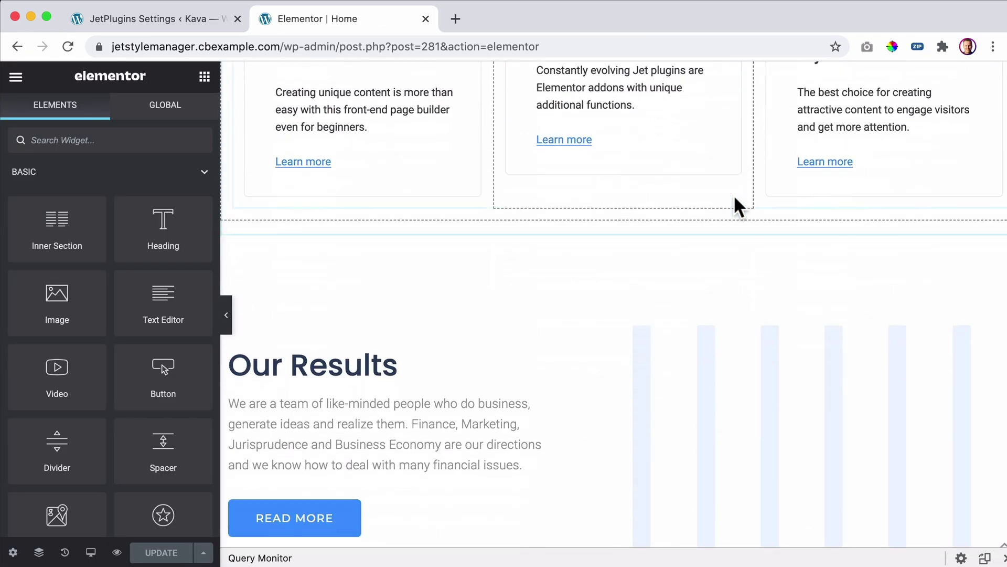
{"action": "scroll", "coordinate": [734, 198], "scroll_direction": "down", "scroll_amount": 5}
{"action": "scroll", "coordinate": [734, 199], "scroll_direction": "up", "scroll_amount": 1}
{"action": "left_click", "coordinate": [964, 242]}
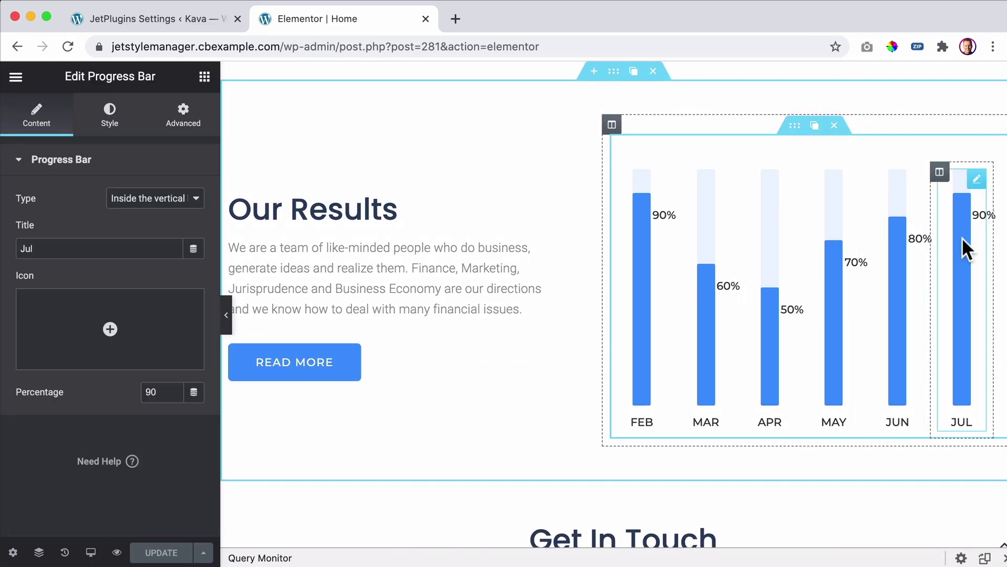
{"action": "left_click", "coordinate": [111, 115]}
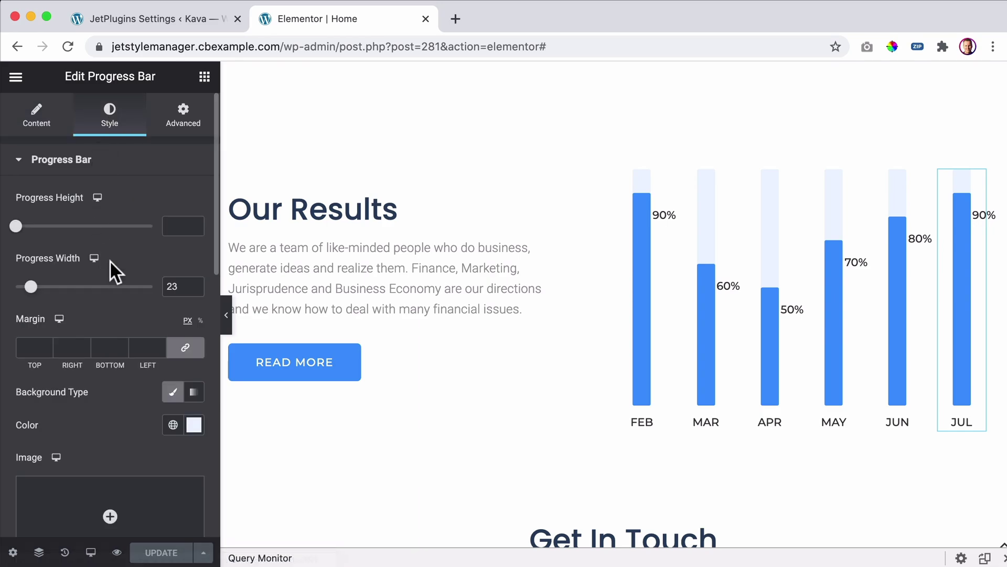
{"action": "left_click", "coordinate": [35, 287]}
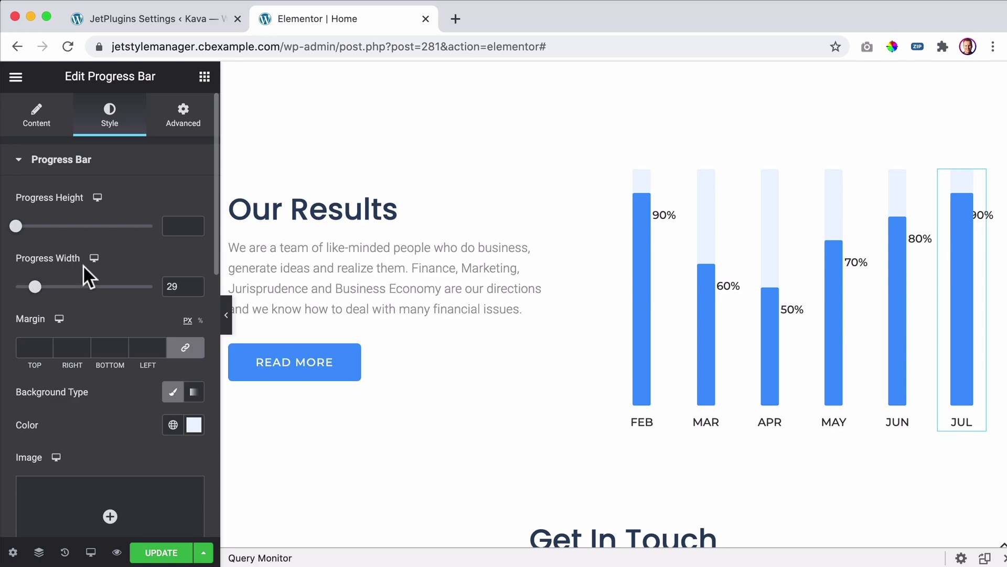
Step: Set the JUL bar's status bar colour to the green global Accent
{"action": "scroll", "coordinate": [83, 266], "scroll_direction": "down", "scroll_amount": 5}
{"action": "scroll", "coordinate": [84, 270], "scroll_direction": "down", "scroll_amount": 1}
{"action": "scroll", "coordinate": [84, 264], "scroll_direction": "down", "scroll_amount": 1}
{"action": "scroll", "coordinate": [85, 271], "scroll_direction": "down", "scroll_amount": 4}
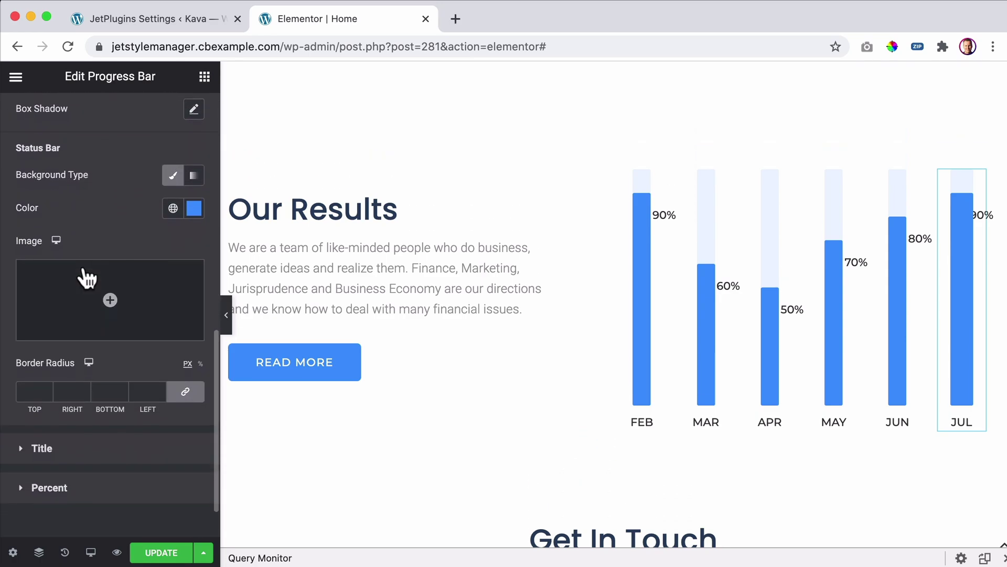
{"action": "scroll", "coordinate": [86, 278], "scroll_direction": "down", "scroll_amount": 1}
{"action": "left_click", "coordinate": [173, 201]}
{"action": "left_click", "coordinate": [21, 353]}
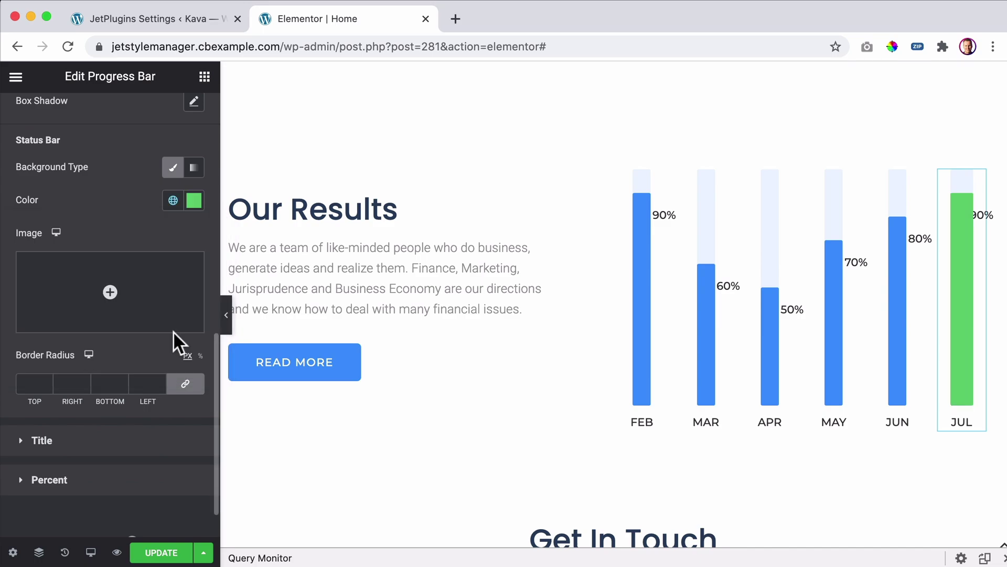
Step: Copy JUL's style, paste it onto the JUN, MAY, APR and MAR bars, and update the page
{"action": "right_click", "coordinate": [955, 264]}
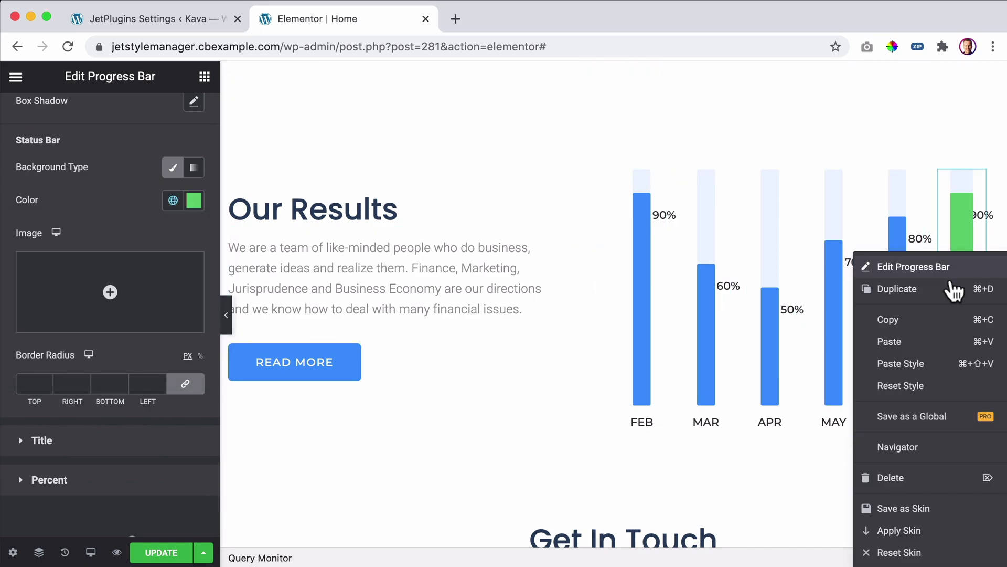
{"action": "left_click", "coordinate": [873, 320]}
{"action": "right_click", "coordinate": [883, 301]}
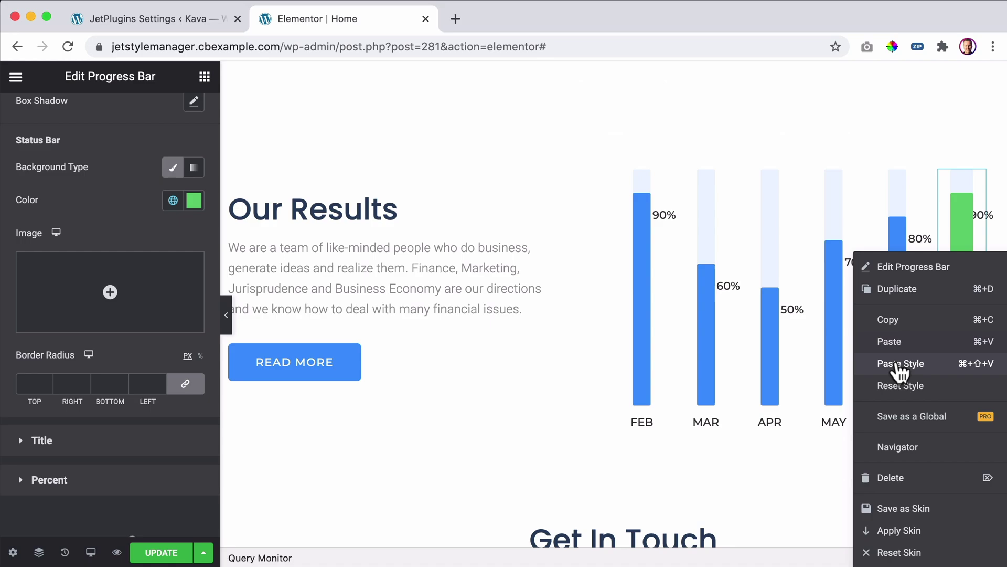
{"action": "left_click", "coordinate": [898, 369]}
{"action": "right_click", "coordinate": [837, 306]}
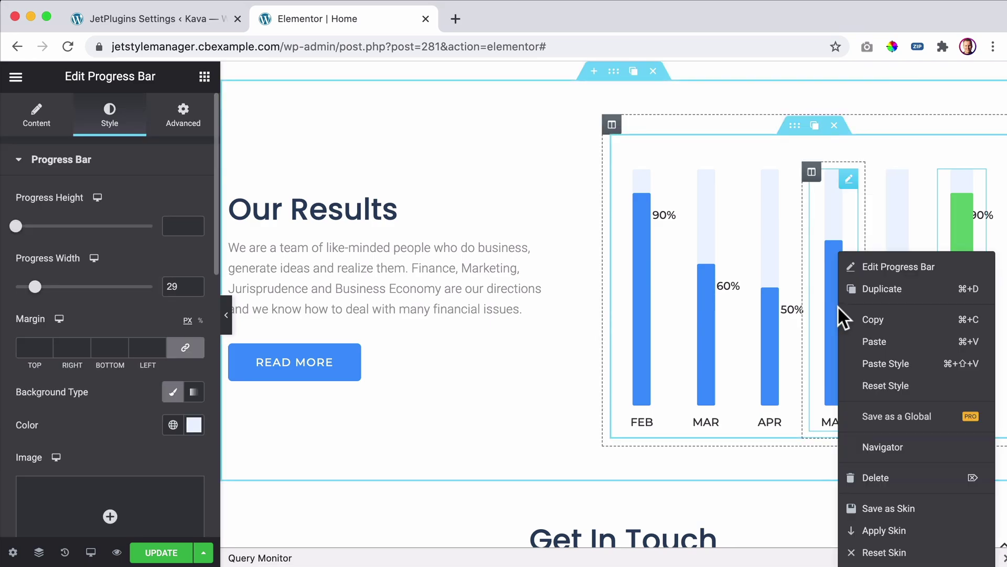
{"action": "left_click", "coordinate": [866, 370]}
{"action": "right_click", "coordinate": [769, 341]}
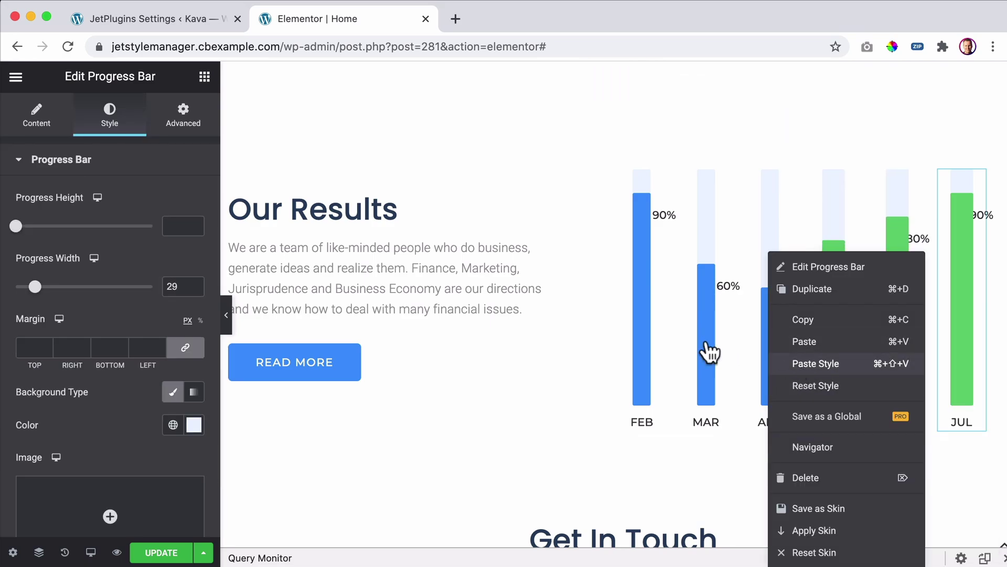
{"action": "right_click", "coordinate": [697, 319]}
{"action": "left_click", "coordinate": [726, 359]}
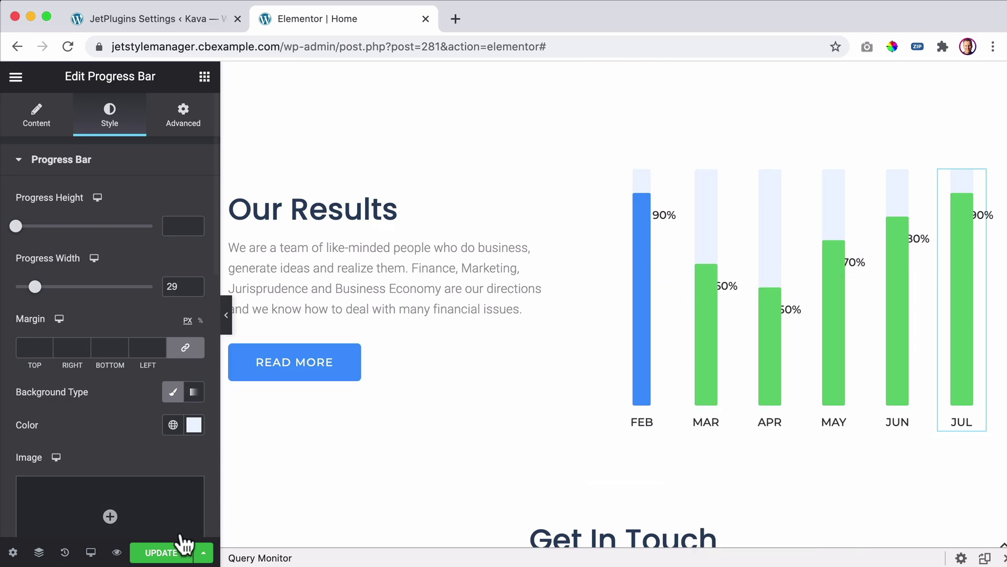
{"action": "left_click", "coordinate": [159, 547]}
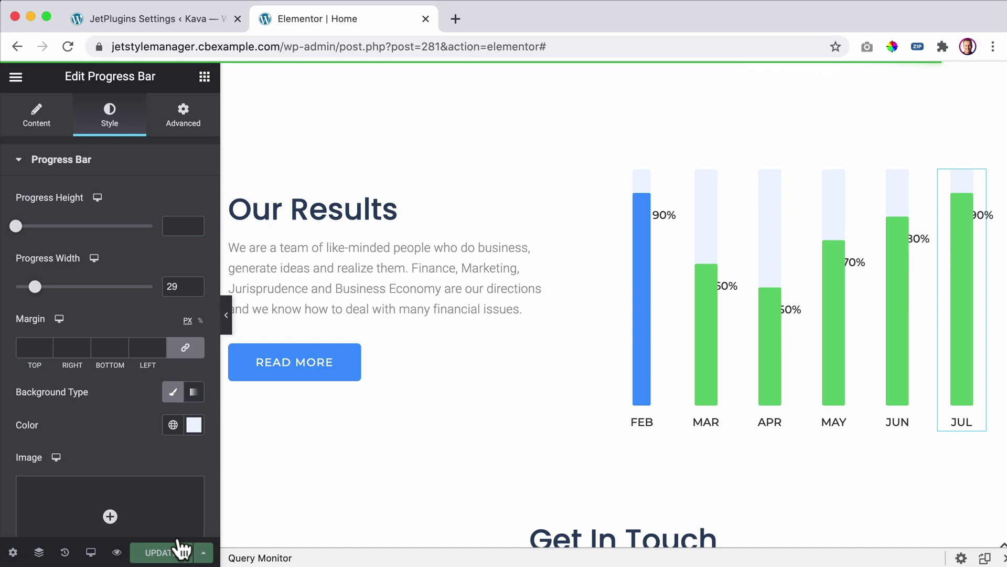
Step: Change JetElements Editor Load Level to None, then return to the Elementor Home tab
{"action": "left_click", "coordinate": [150, 17]}
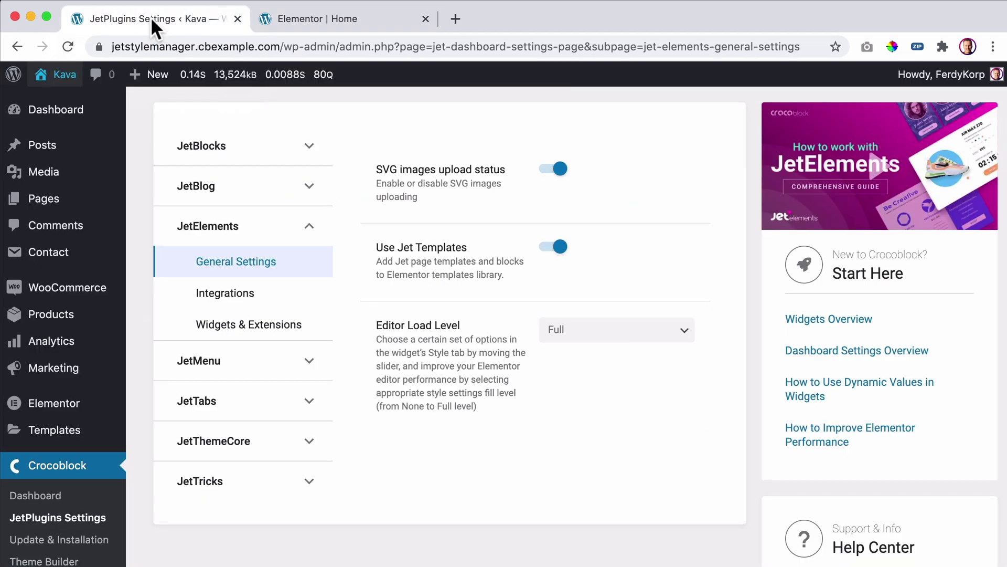
{"action": "left_click", "coordinate": [582, 330]}
{"action": "left_click", "coordinate": [565, 273]}
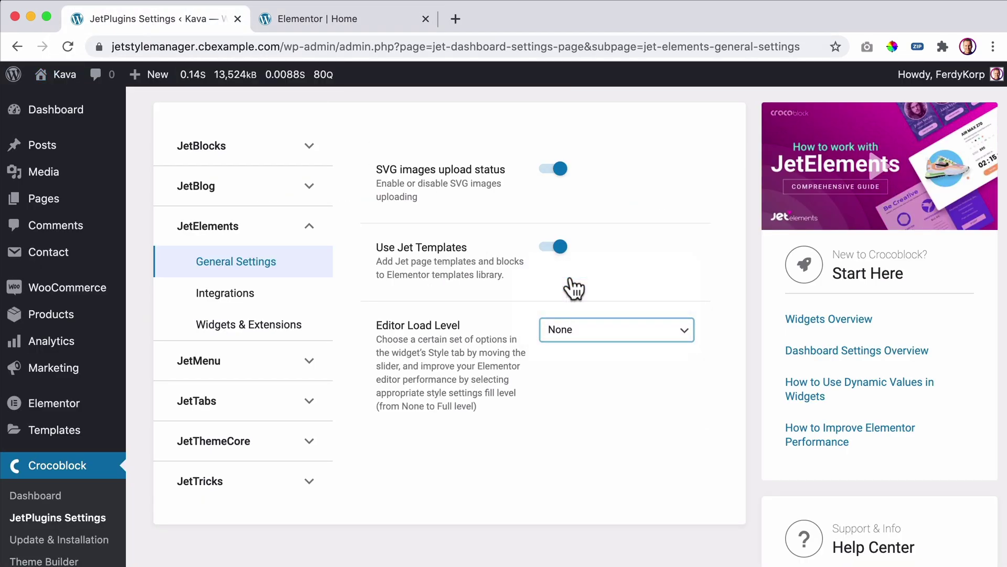
{"action": "left_click", "coordinate": [350, 24]}
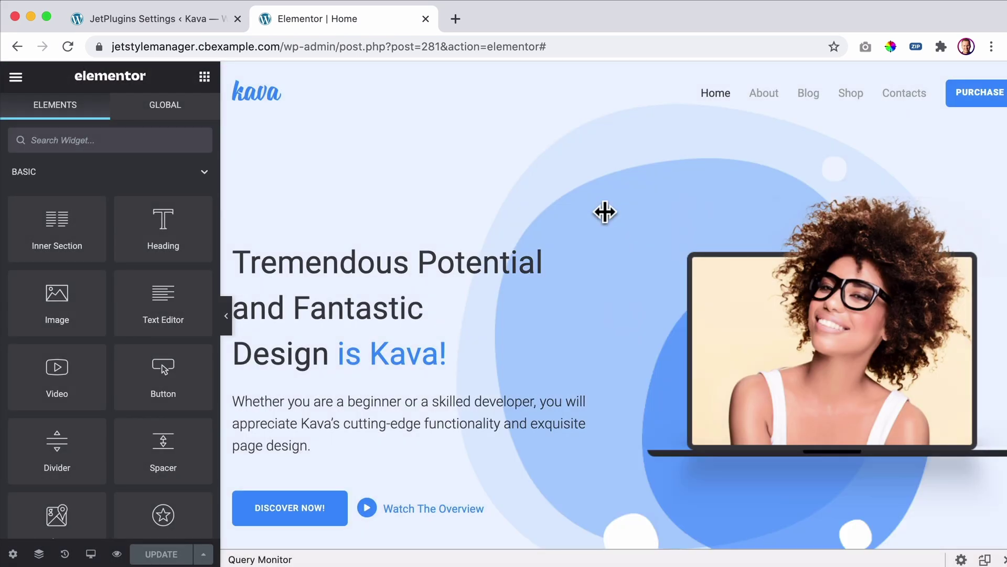
Step: Scroll to Our Results and open the FEB progress bar, which has no Style tab
{"action": "scroll", "coordinate": [605, 212], "scroll_direction": "down", "scroll_amount": 10}
{"action": "scroll", "coordinate": [605, 212], "scroll_direction": "down", "scroll_amount": 10}
{"action": "scroll", "coordinate": [603, 219], "scroll_direction": "down", "scroll_amount": 1}
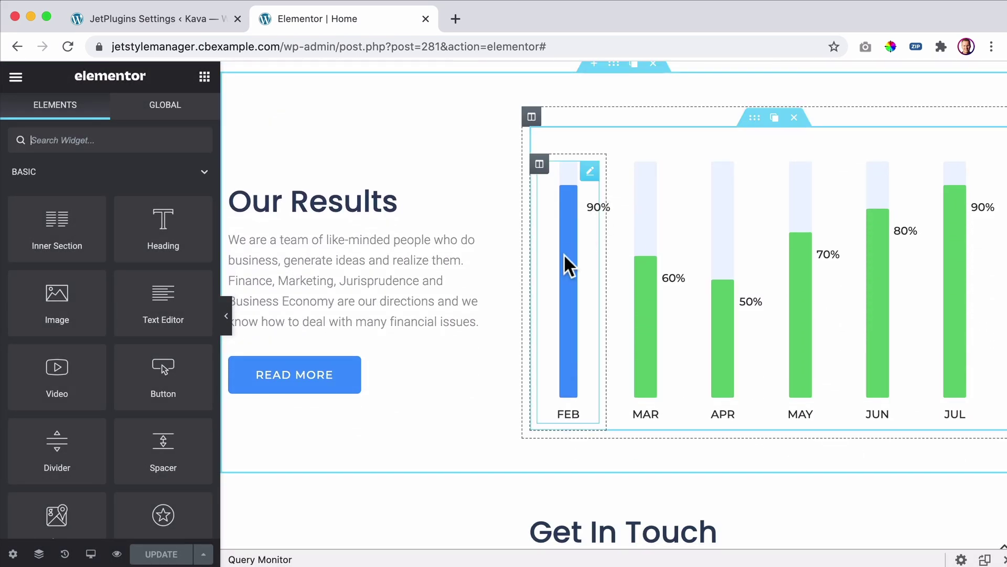
{"action": "left_click", "coordinate": [561, 202]}
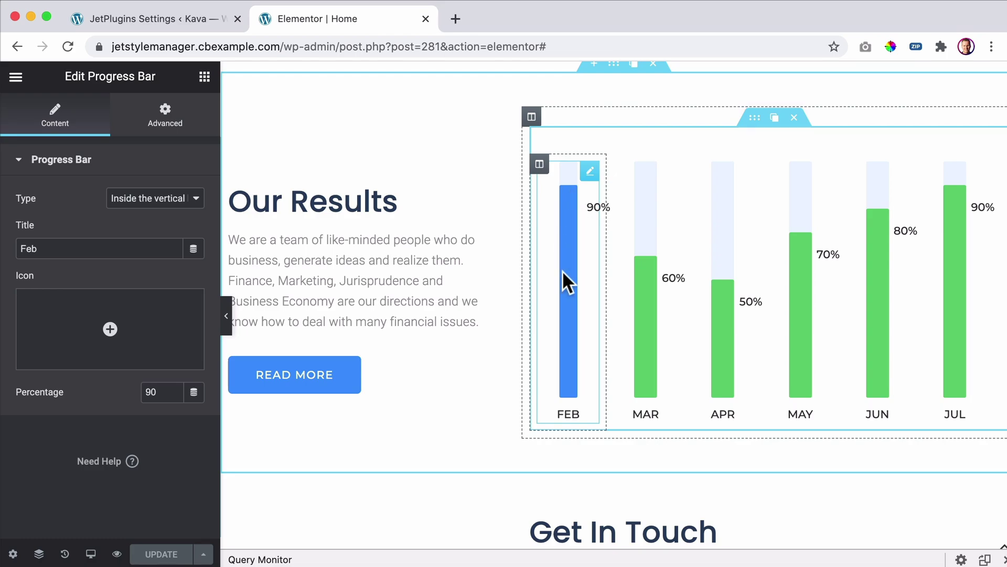